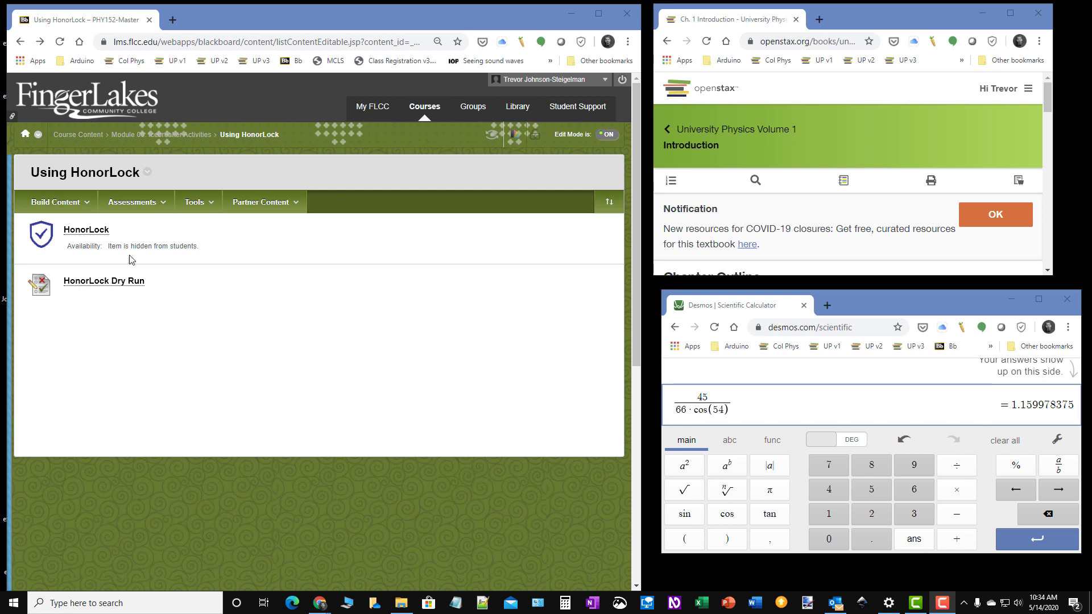
Go back to the Module 00: Icebreaker Activities page and expand the course menu.
left_click(20, 41)
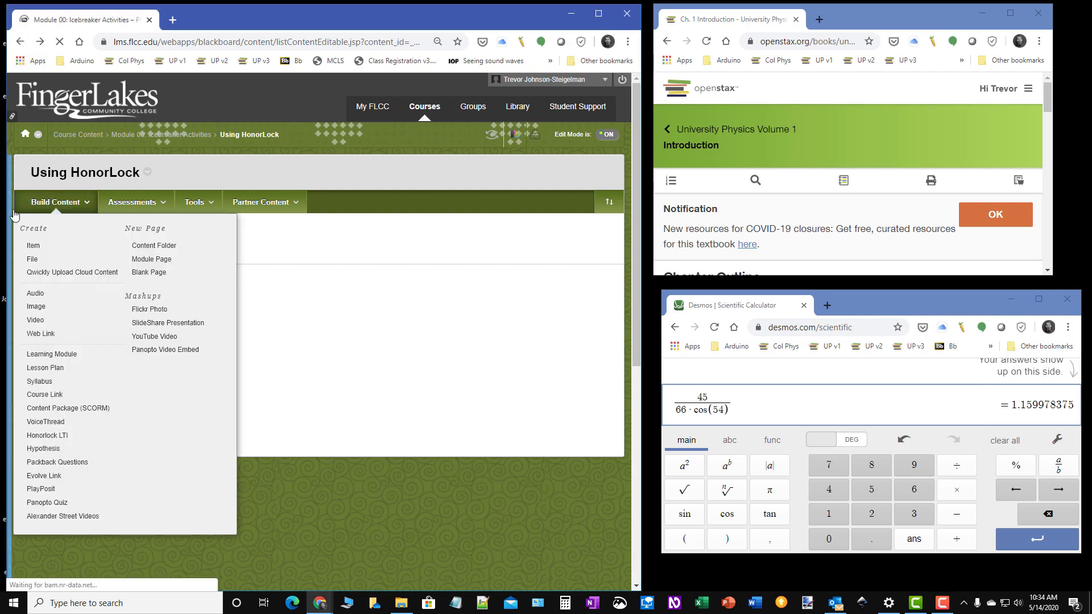
scroll(277, 229, "up", 10)
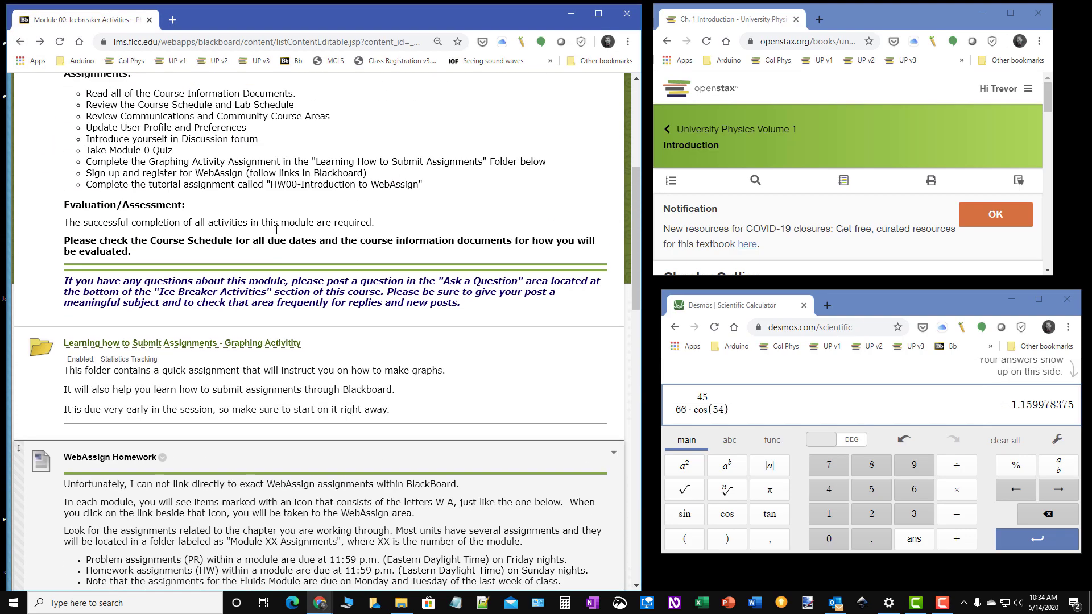
scroll(276, 229, "up", 5)
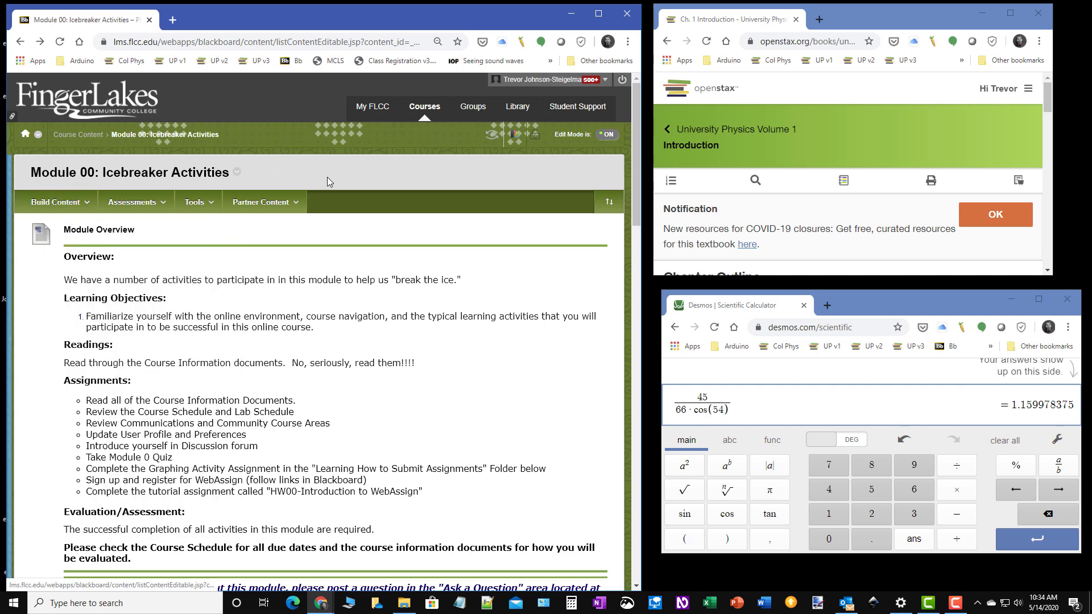
left_click(10, 203)
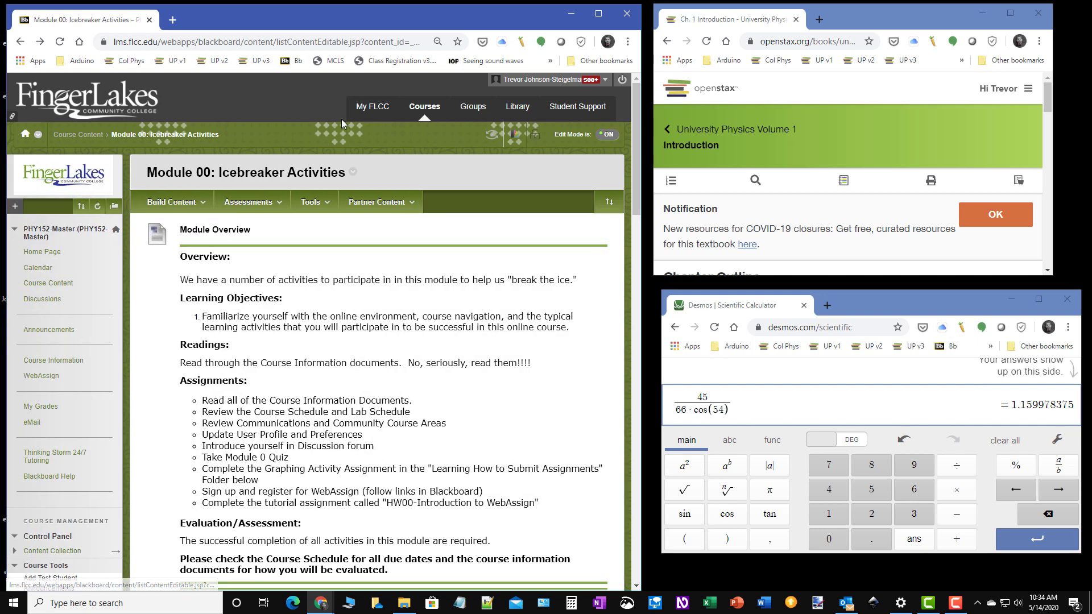
Open the PHY152-Master course from the full Courses list.
left_click(408, 116)
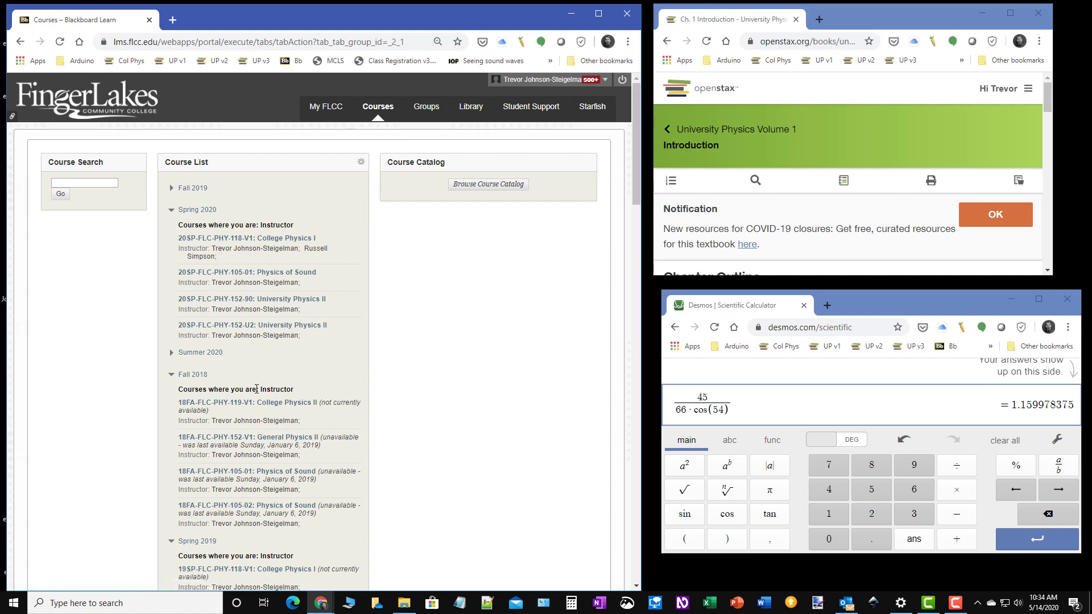
scroll(257, 389, "down", 20)
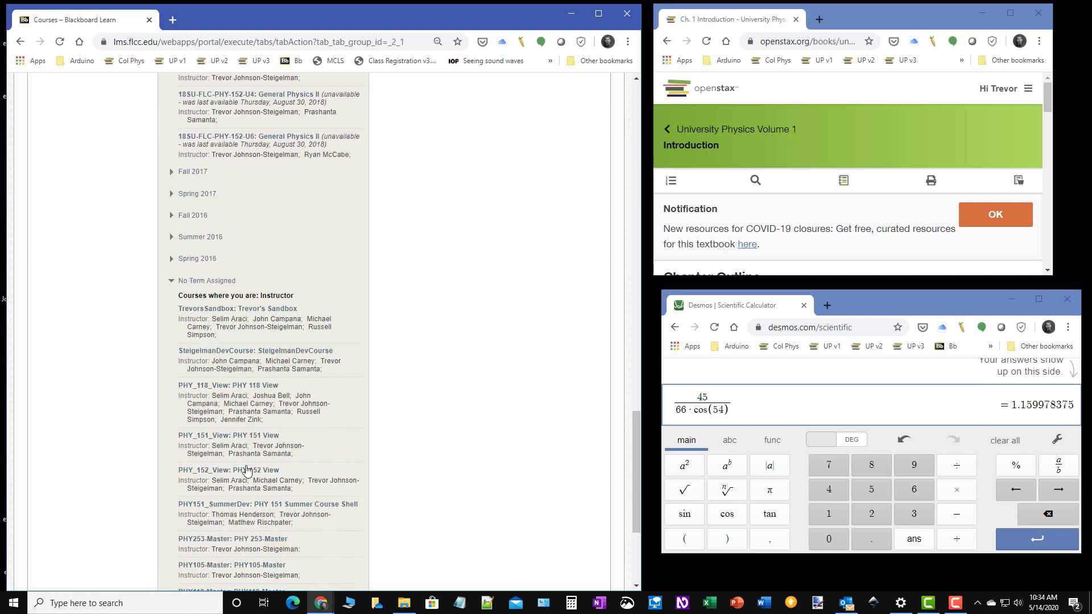
scroll(246, 470, "down", 4)
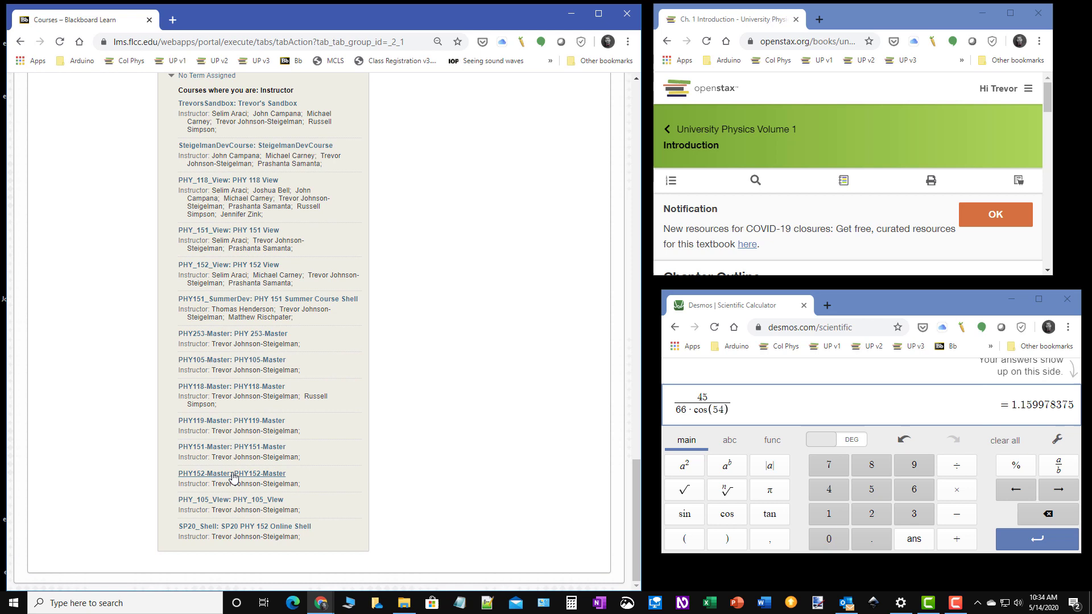
left_click(232, 474)
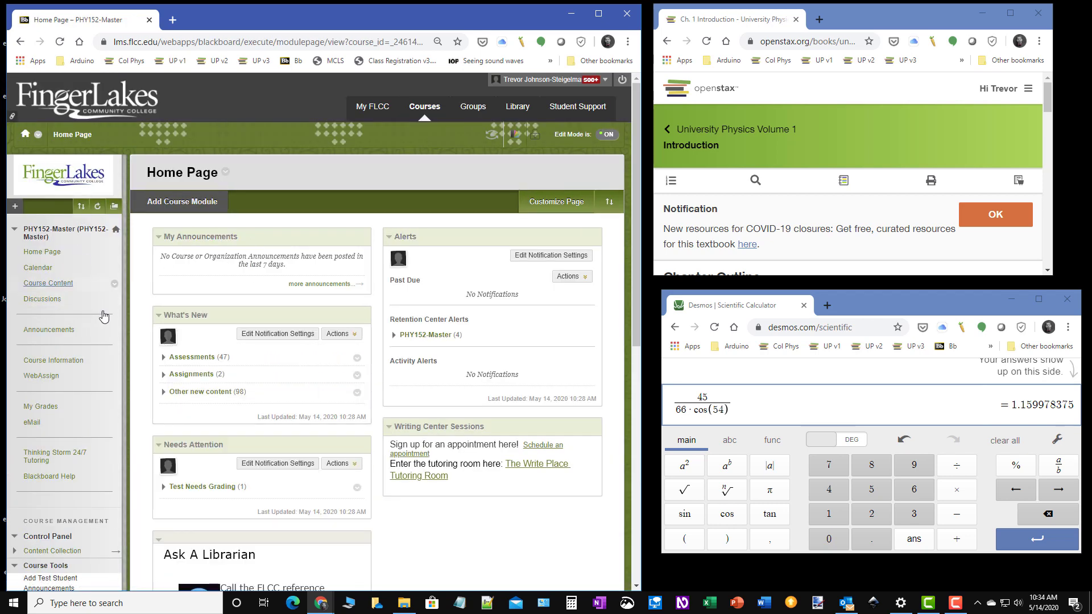
Open Module 00: Icebreaker Activities from Course Content and scroll to the Using HonorLock folder.
left_click(128, 284)
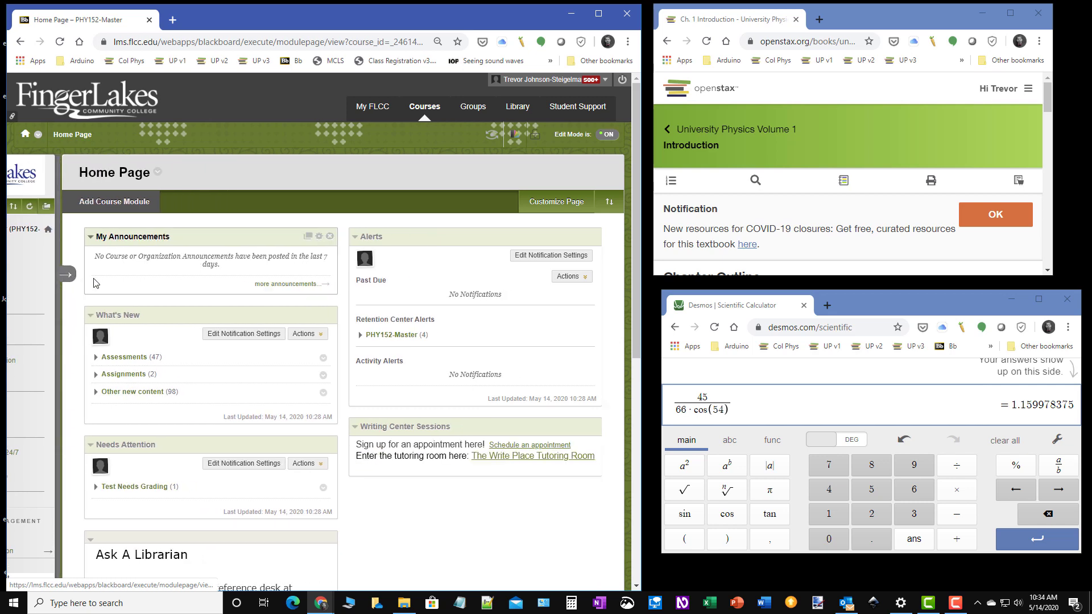
left_click(67, 275)
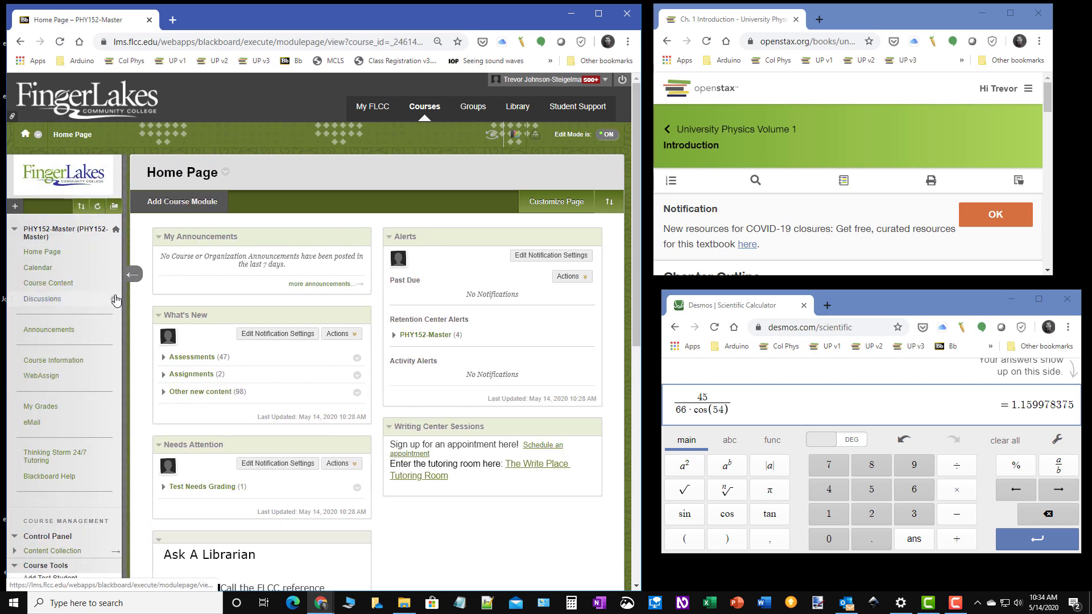
left_click(56, 284)
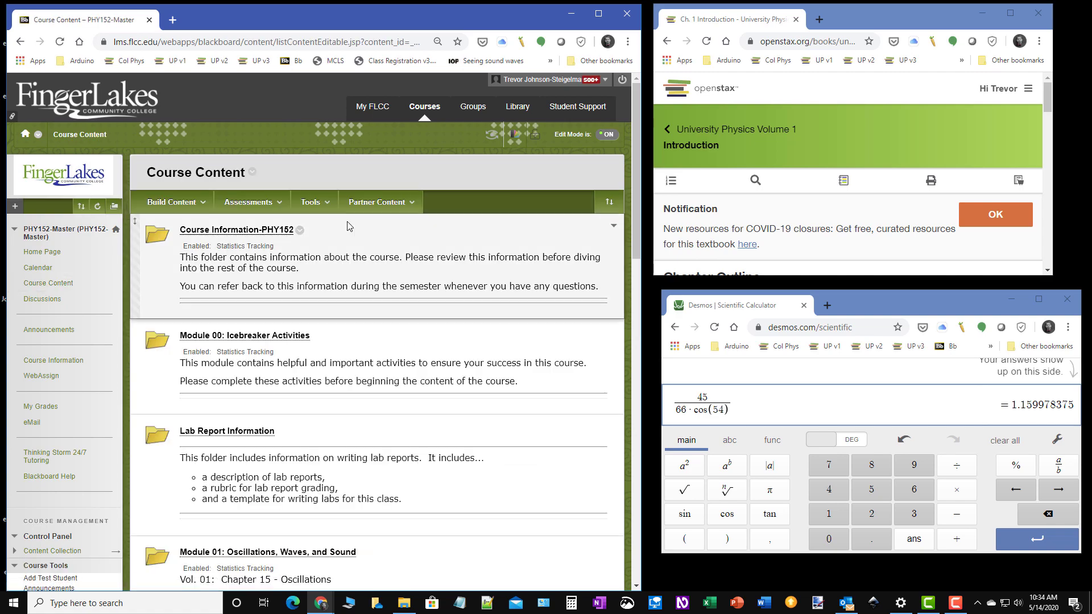
scroll(241, 282, "down", 1)
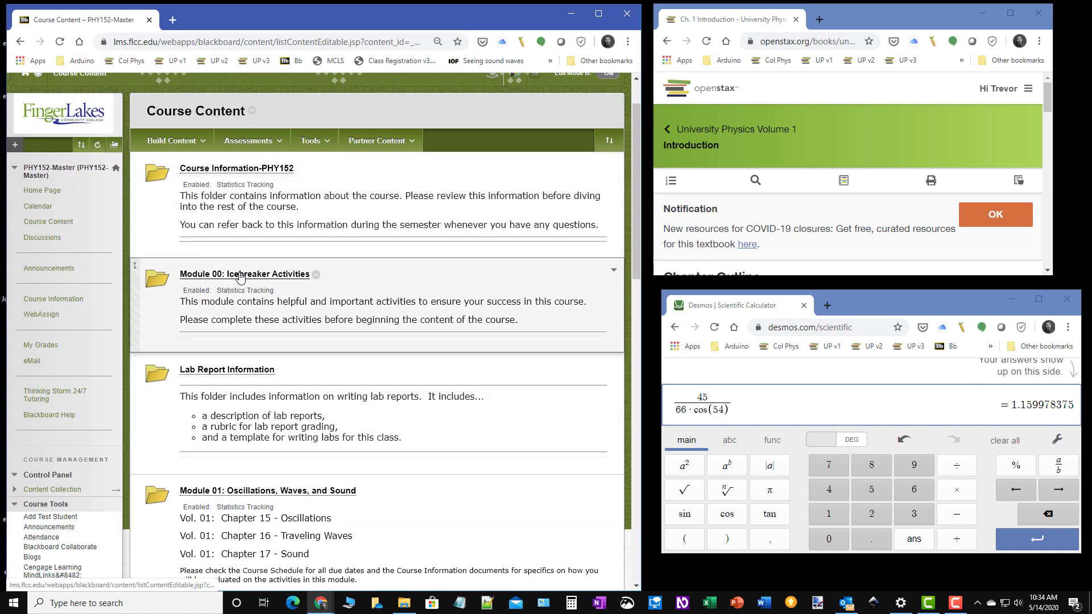
left_click(241, 281)
scroll(510, 391, "down", 15)
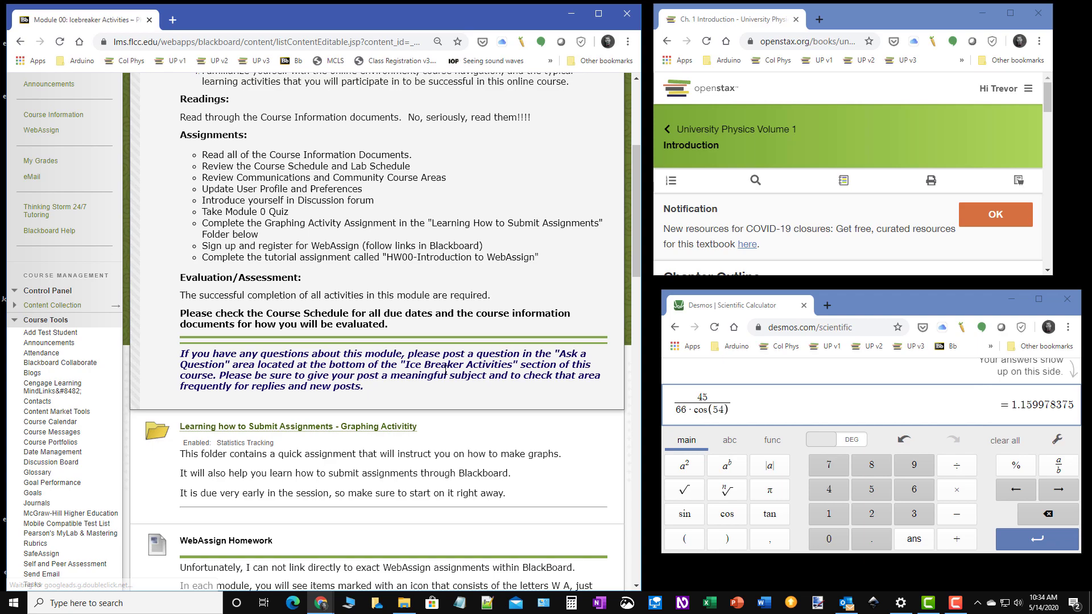
scroll(430, 370, "down", 4)
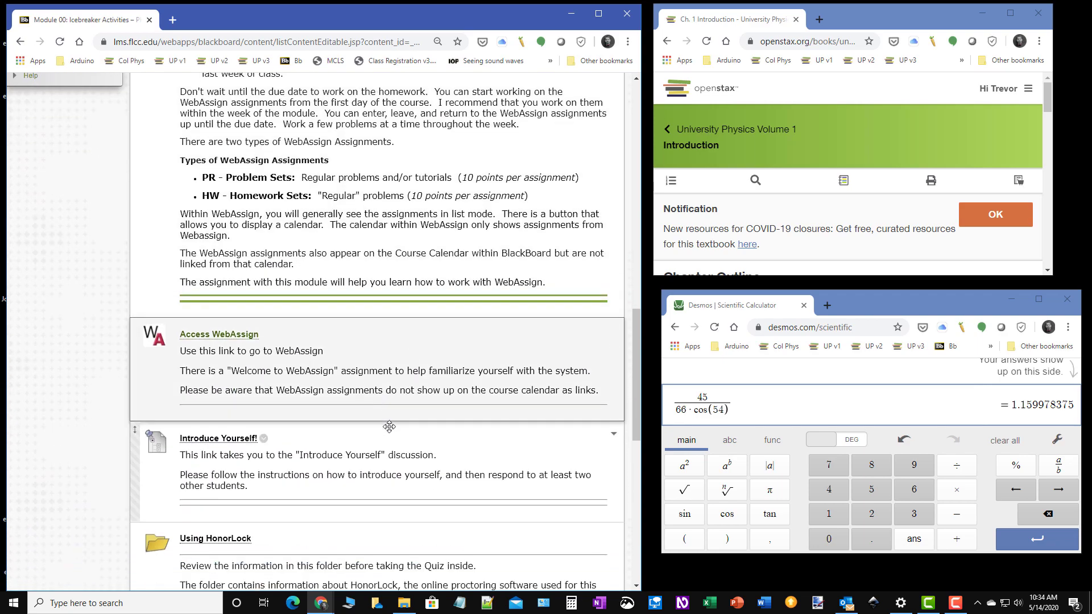
scroll(410, 381, "down", 2)
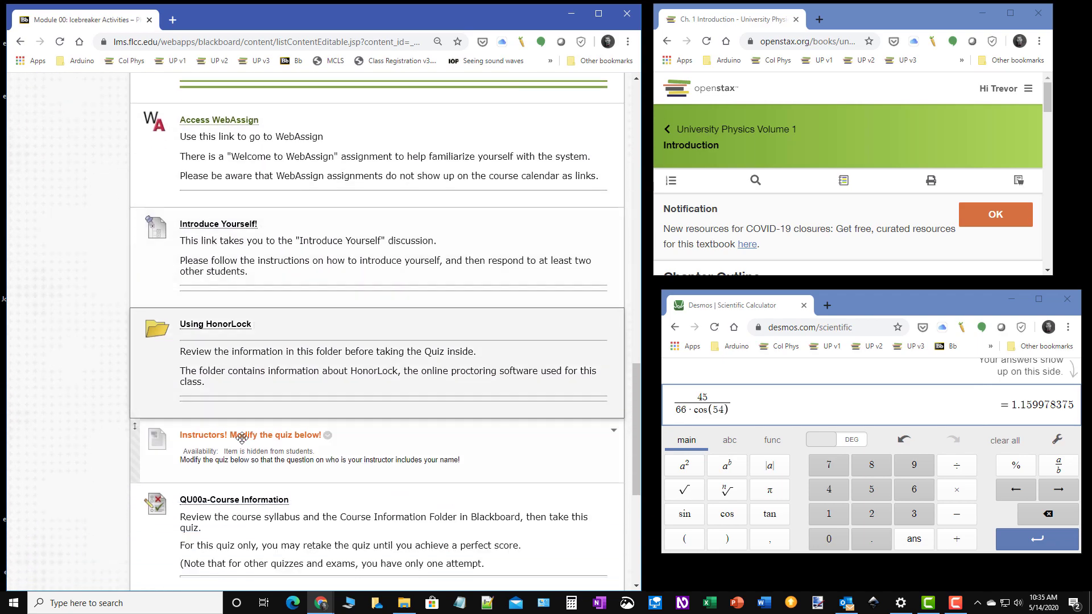
Open the Using HonorLock folder, then remove the Honorlock extension with Remove from Chrome.
left_click(204, 324)
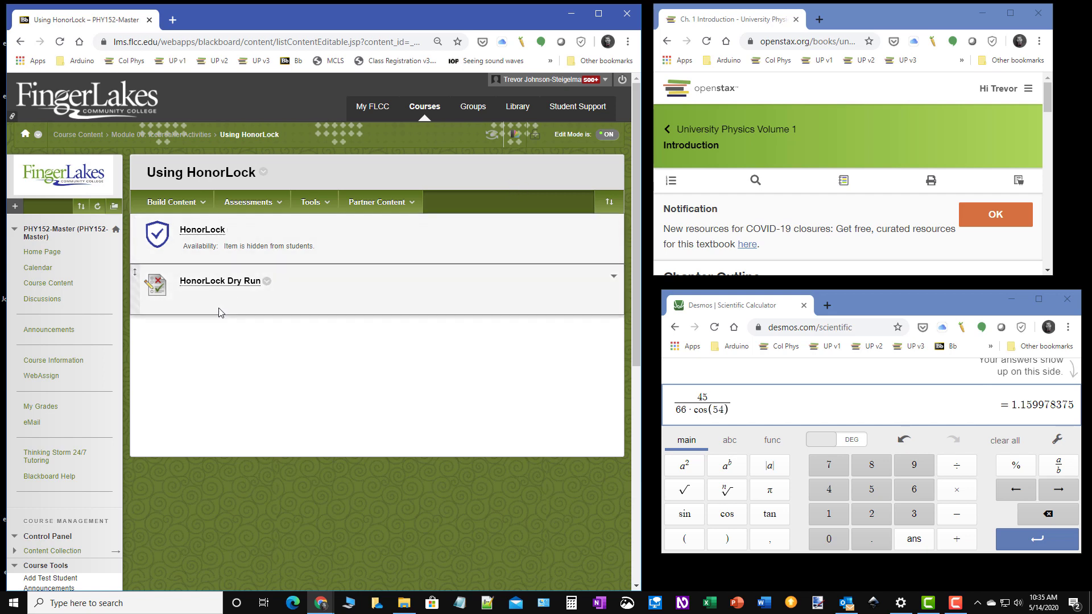
right_click(582, 46)
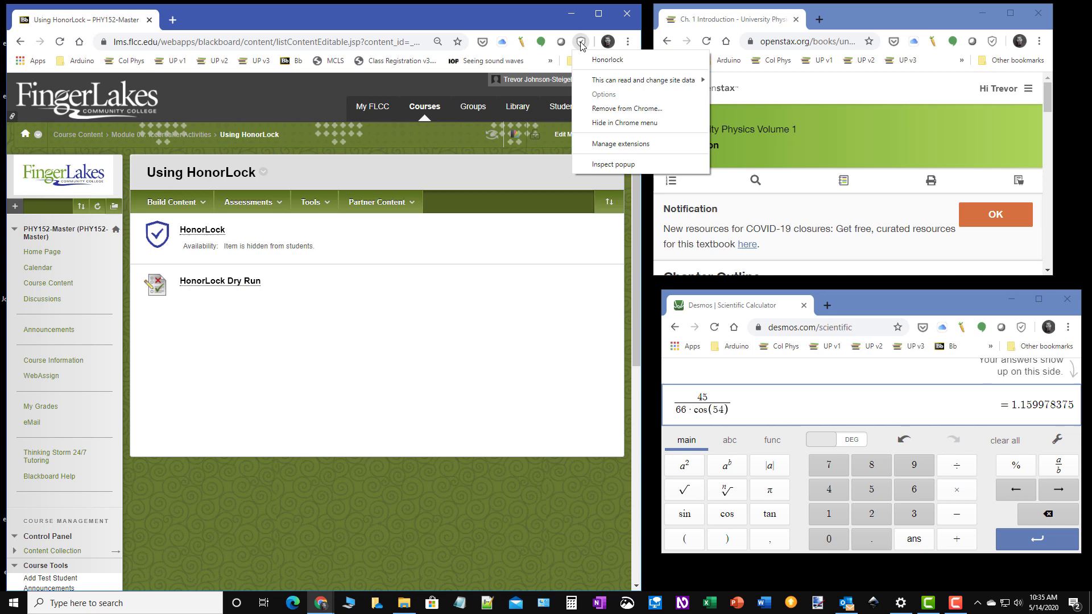
left_click(615, 108)
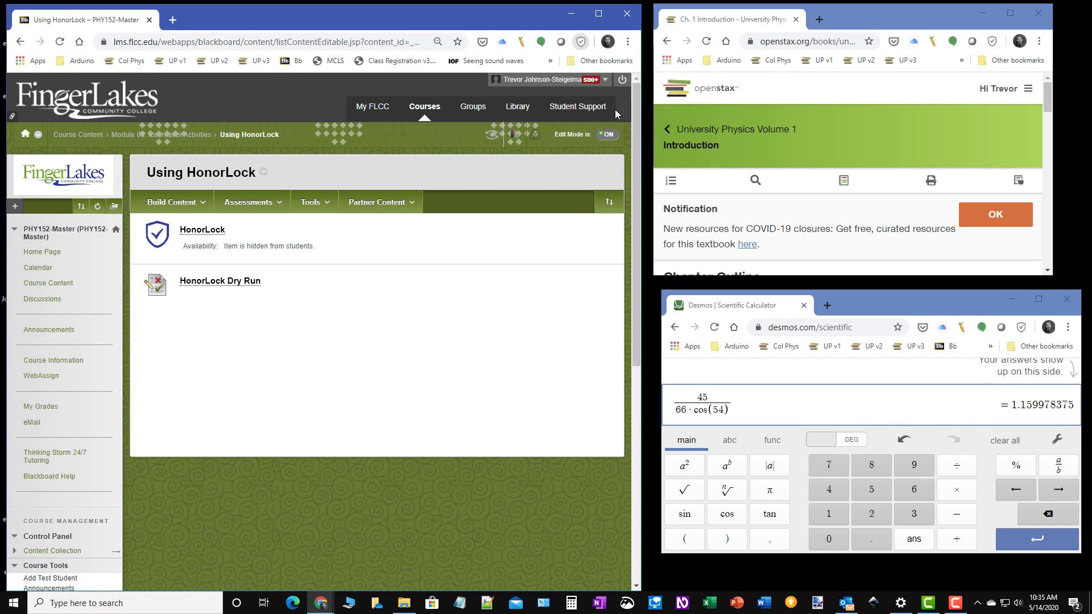
left_click(498, 124)
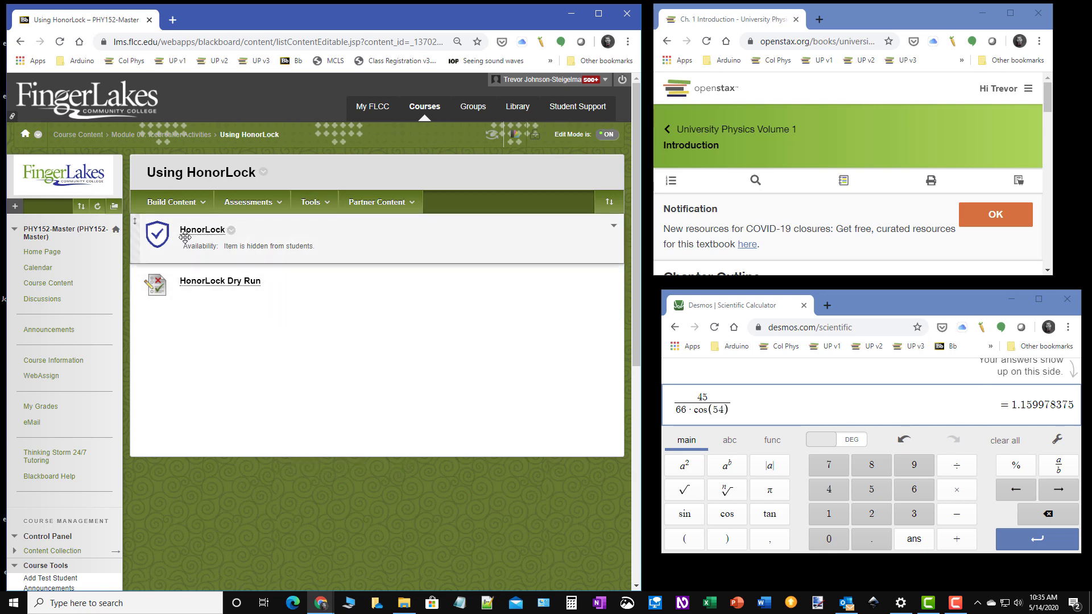
left_click(180, 208)
left_click(179, 206)
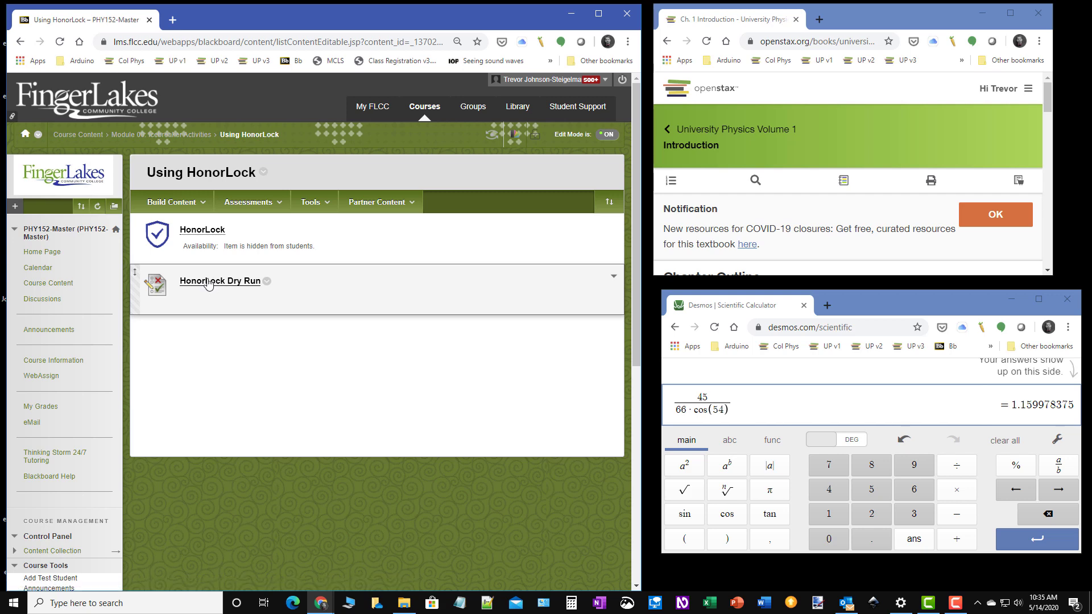
Start HonorLock Dry Run, minimize the Honorlock Support chat, and agree to Honorlock's Terms of Service.
left_click(209, 282)
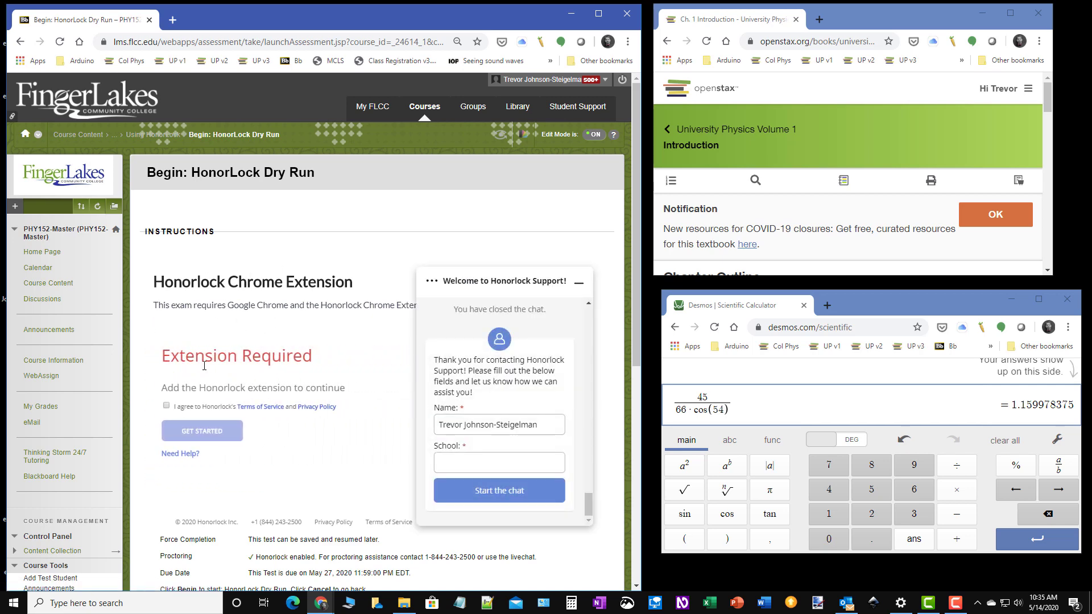
left_click(579, 283)
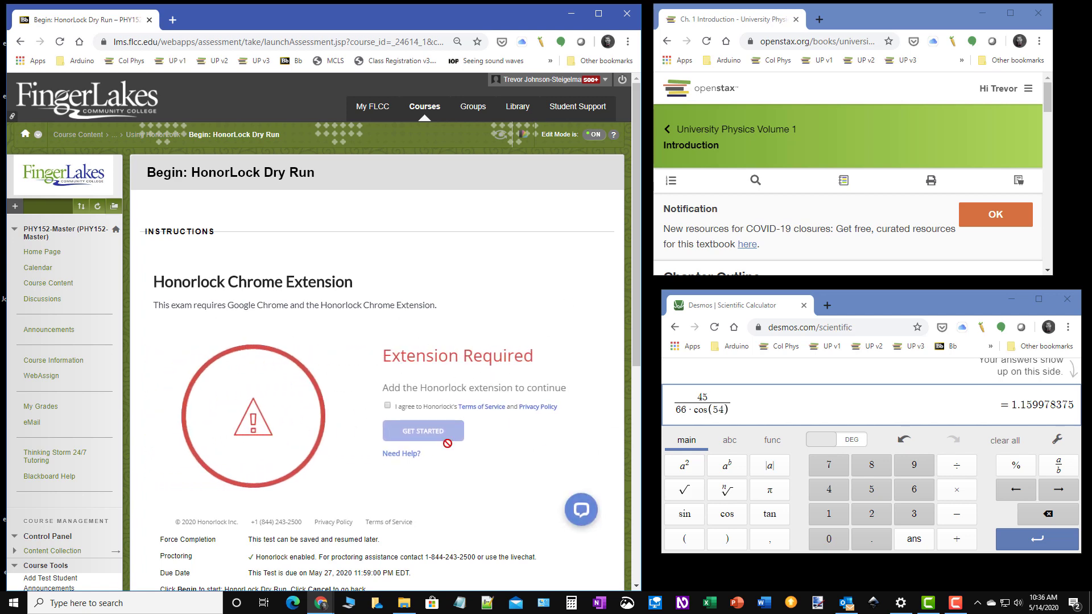
left_click(388, 406)
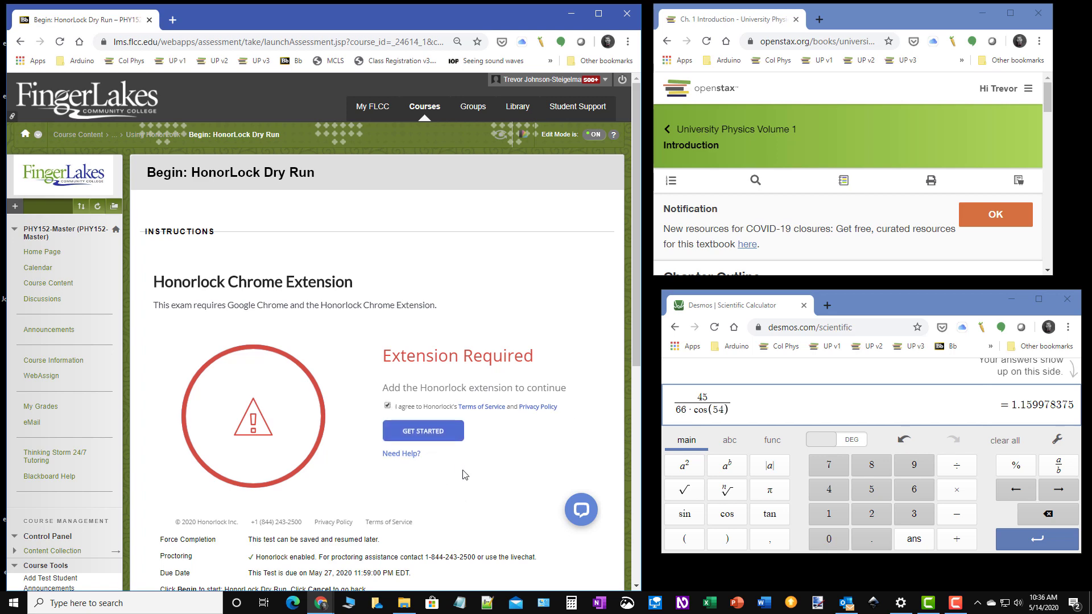
Add the Honorlock extension to Chrome from the Web Store, accepting its permissions.
left_click(400, 434)
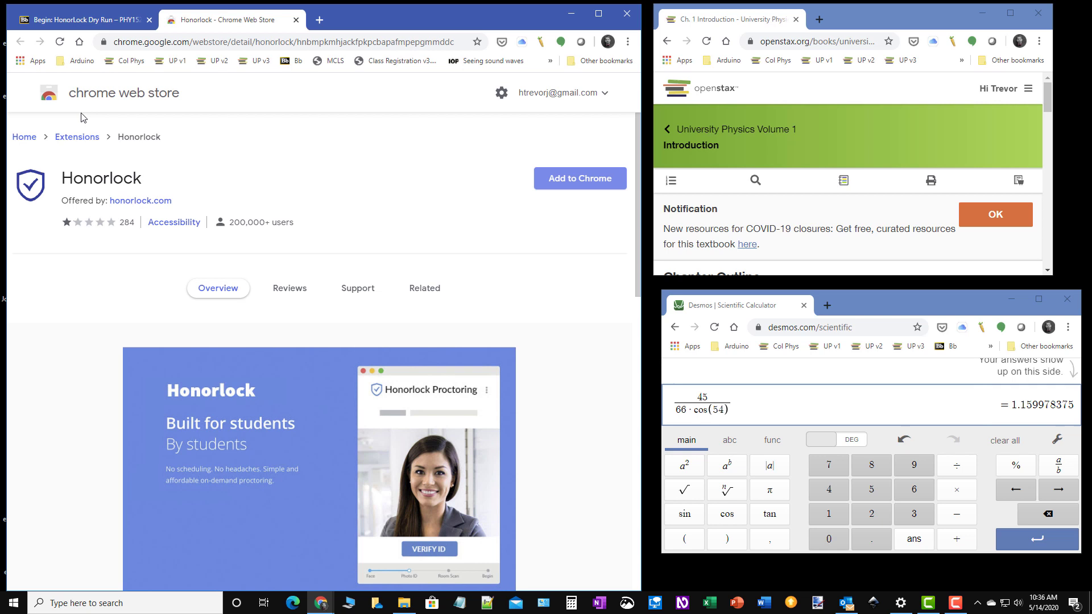
left_click(581, 183)
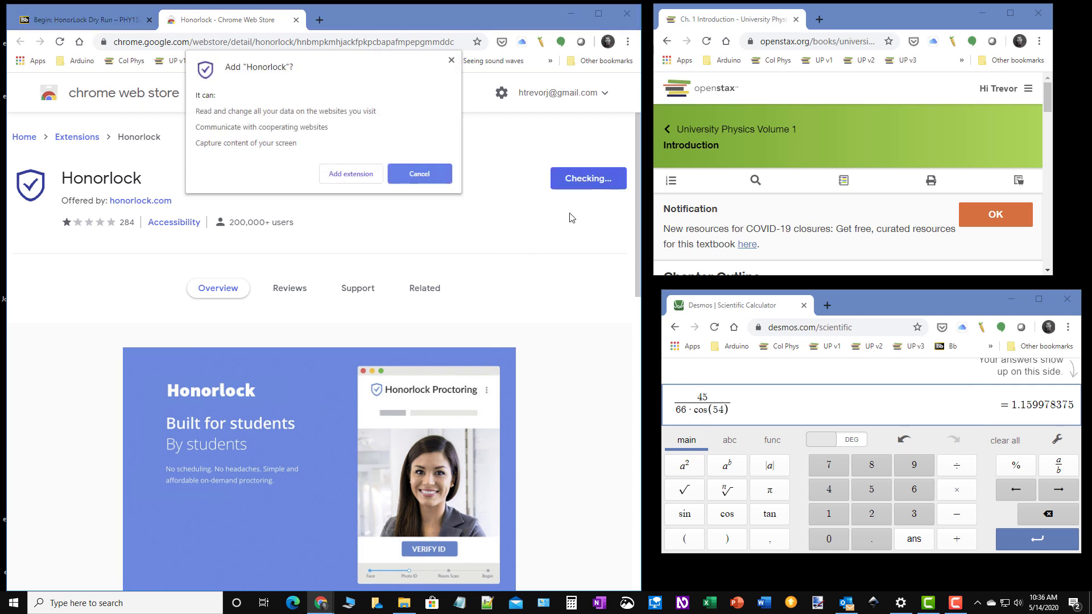
left_click(353, 174)
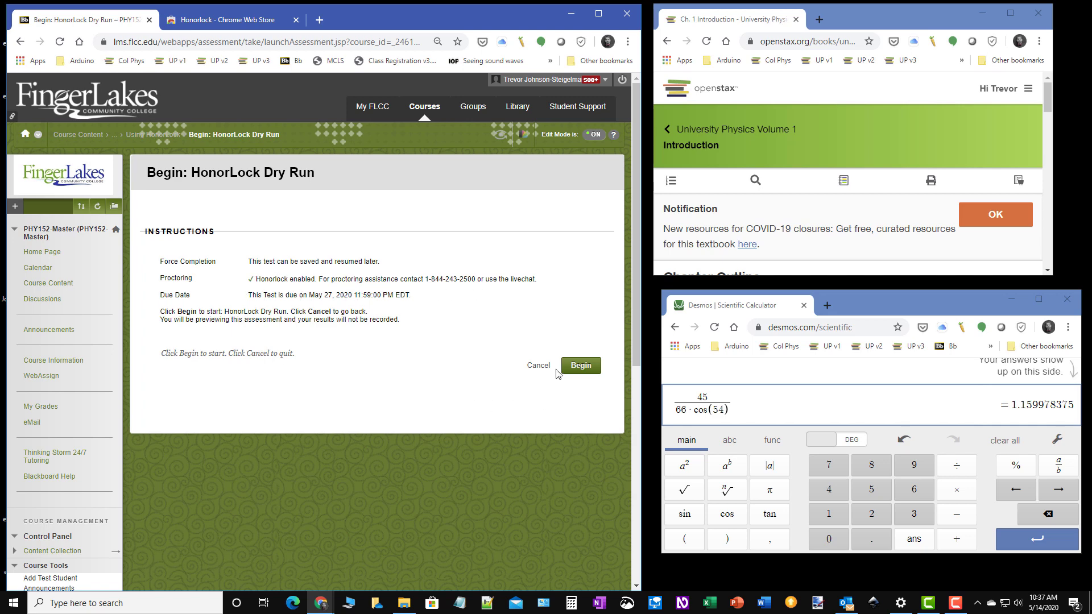
Begin the HonorLock Dry Run and launch proctoring to open the Honorlock webcam window.
left_click(580, 366)
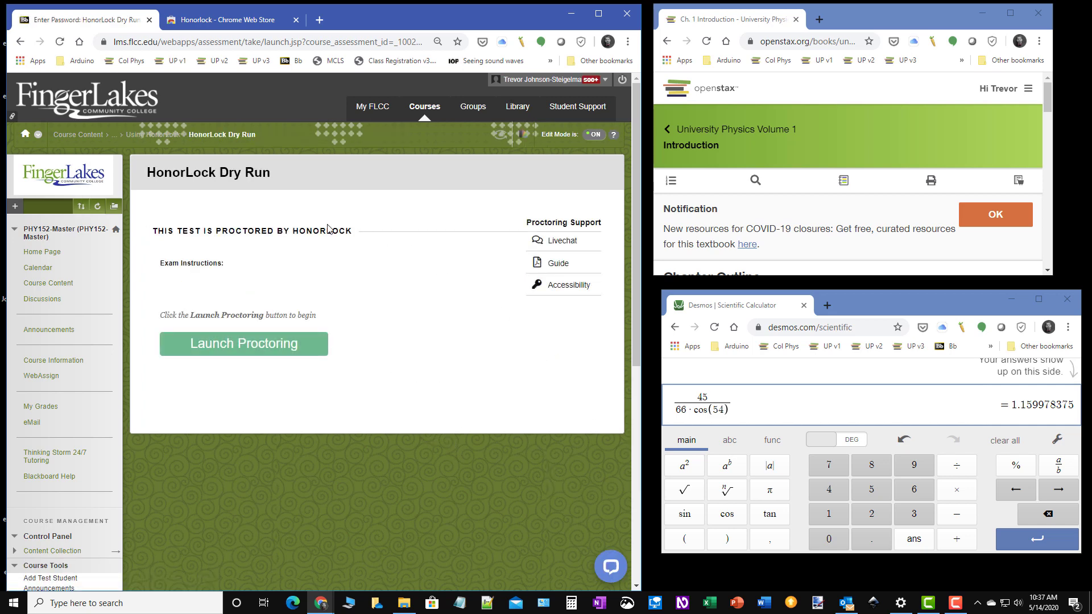
left_click(225, 347)
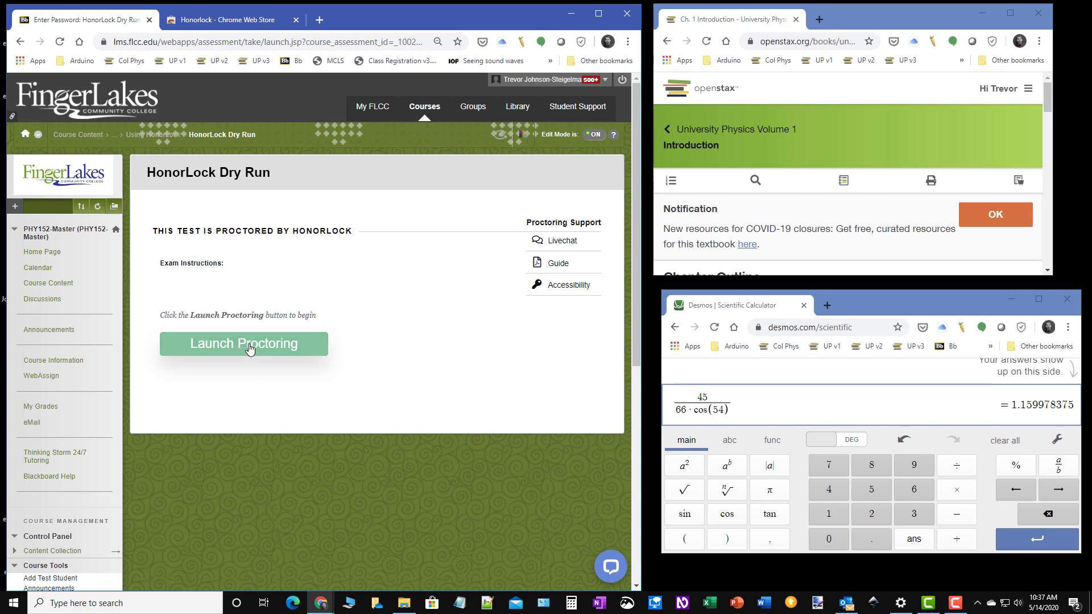
left_click(250, 348)
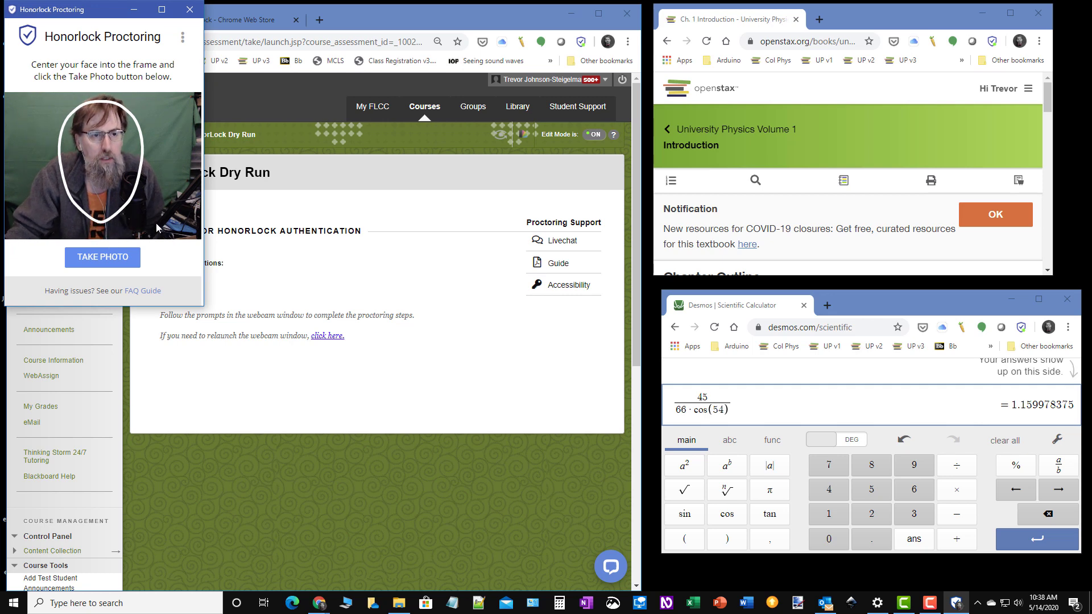
Take the face photo for Honorlock's face recognition check.
left_click(103, 258)
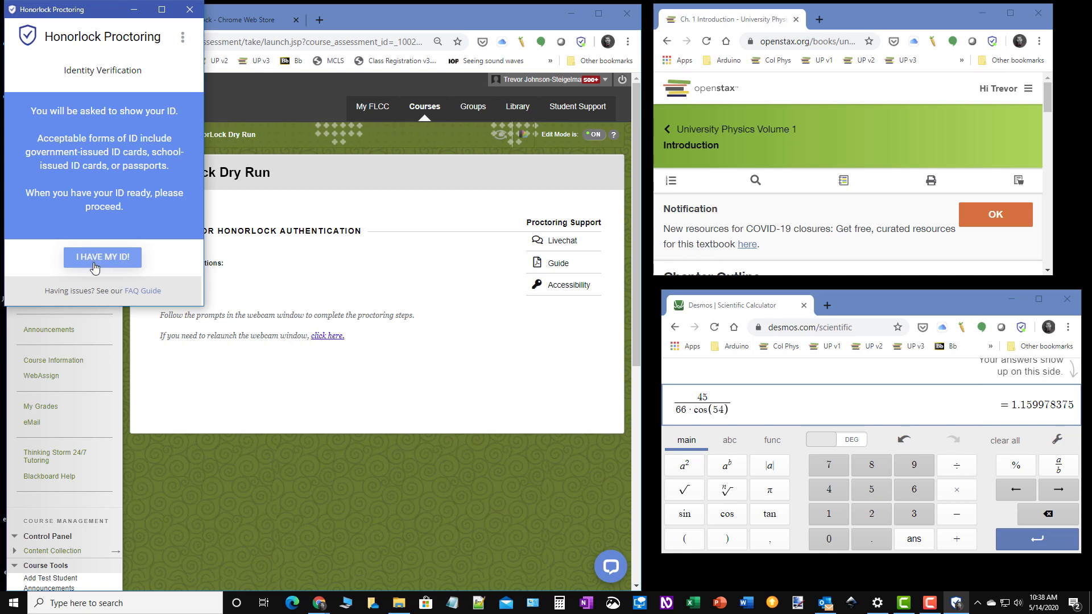
Confirm the ID is ready and capture the ID photo, retrying twice until it is accepted.
left_click(95, 261)
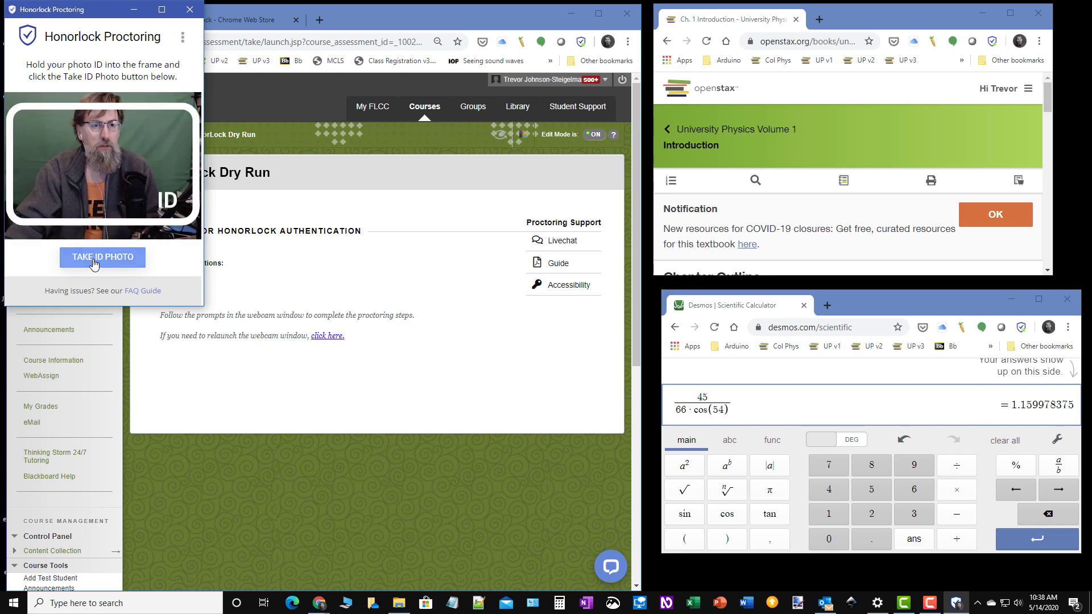
left_click(126, 260)
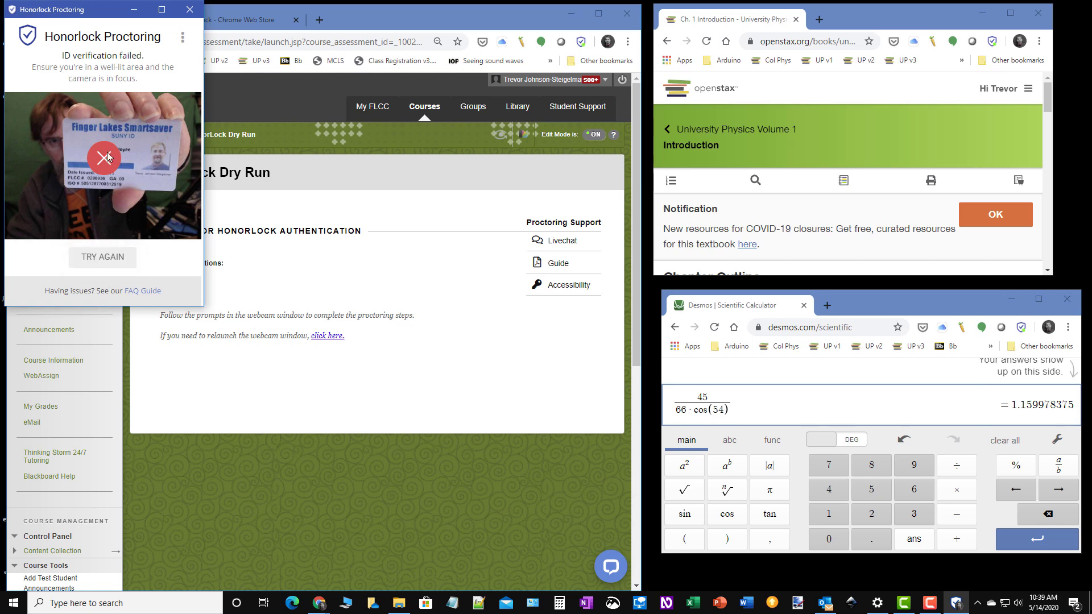
left_click(102, 259)
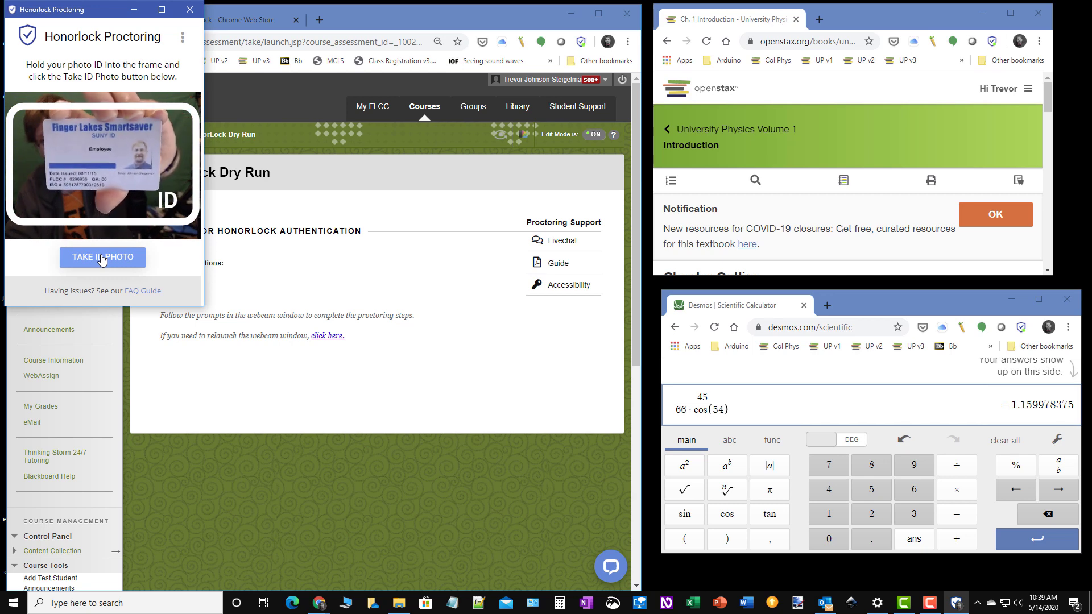
left_click(102, 259)
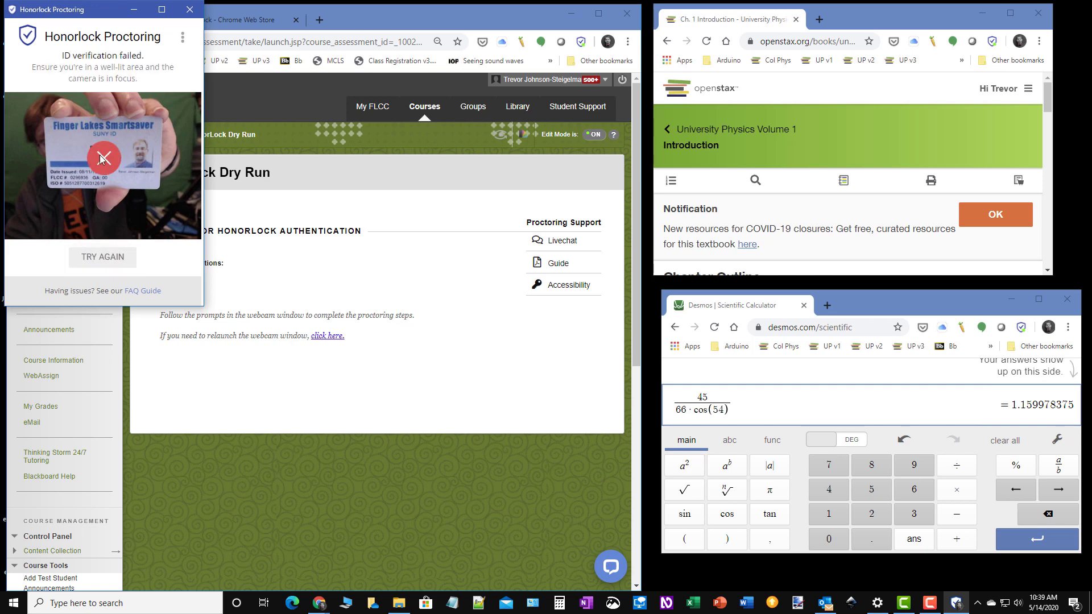
left_click(126, 260)
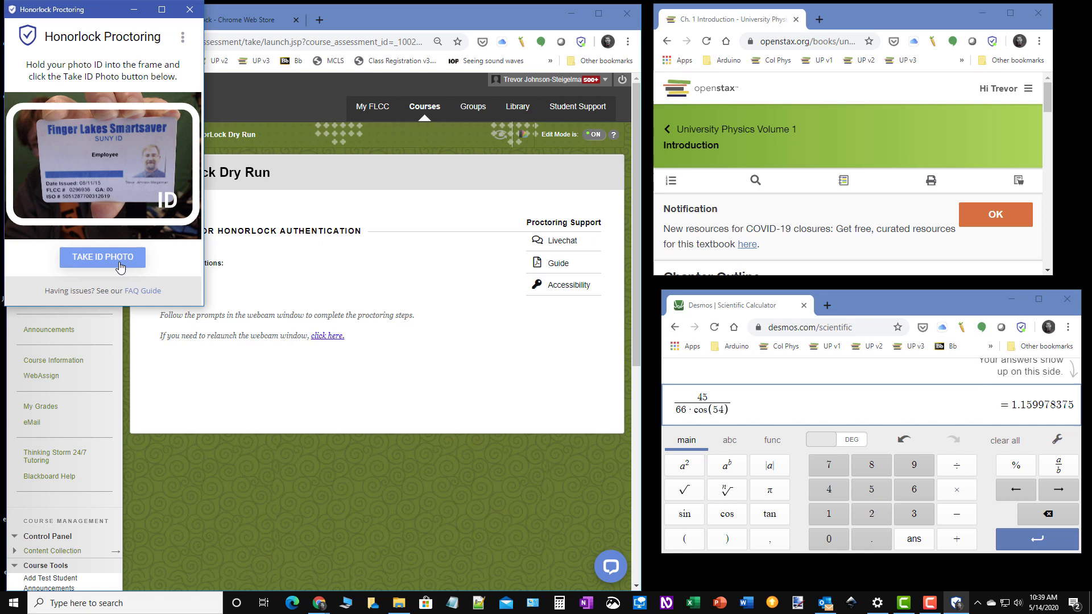
left_click(119, 263)
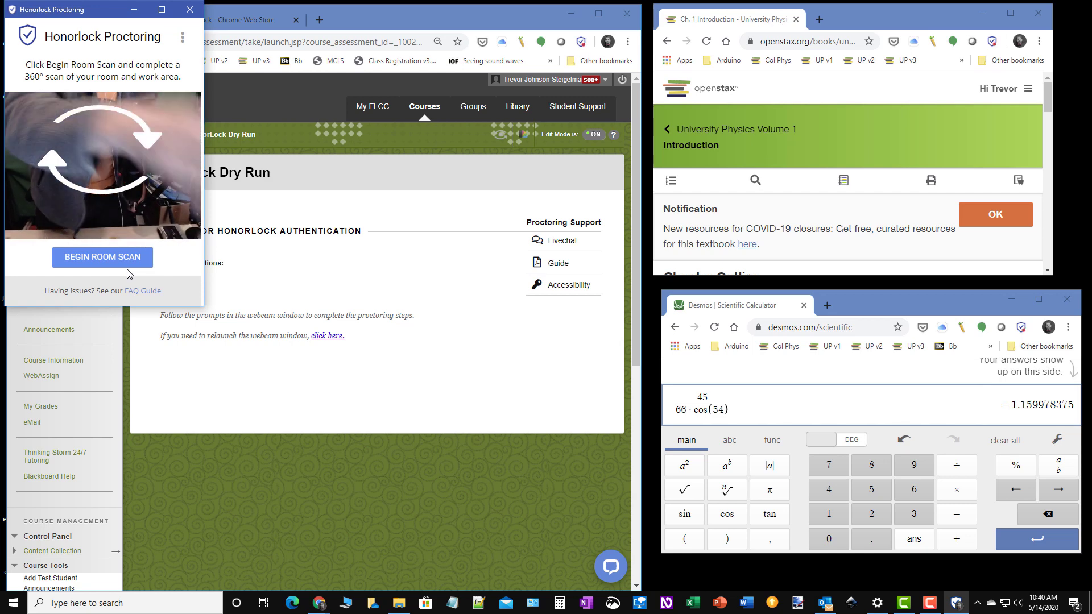
Start Honorlock's 360° scan of the room and desk area.
left_click(94, 261)
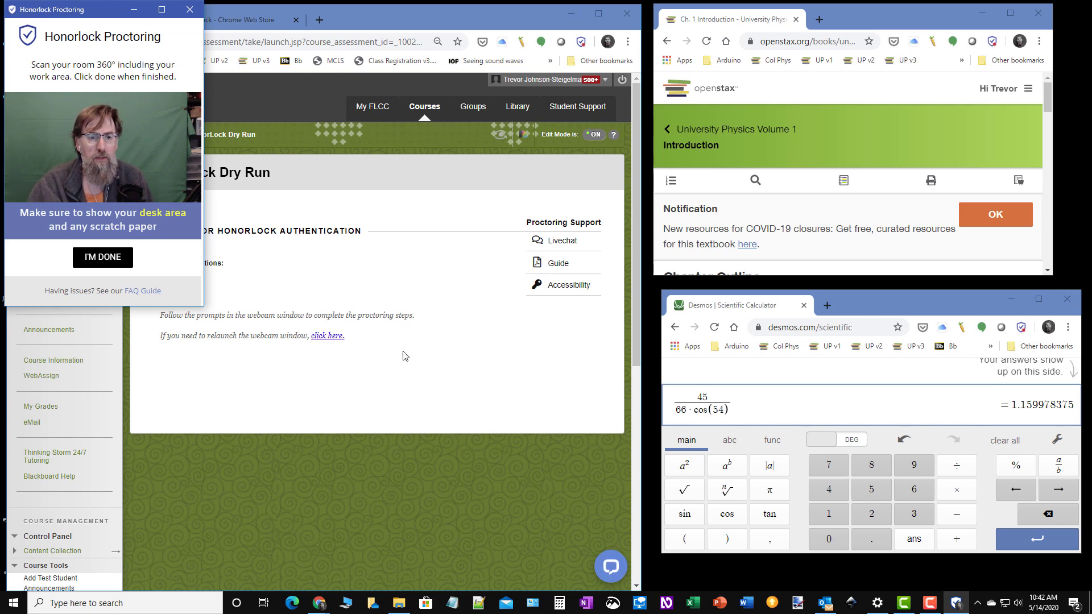
Finish the room scan, submit its recording, and launch Honorlock screen recording.
left_click(111, 260)
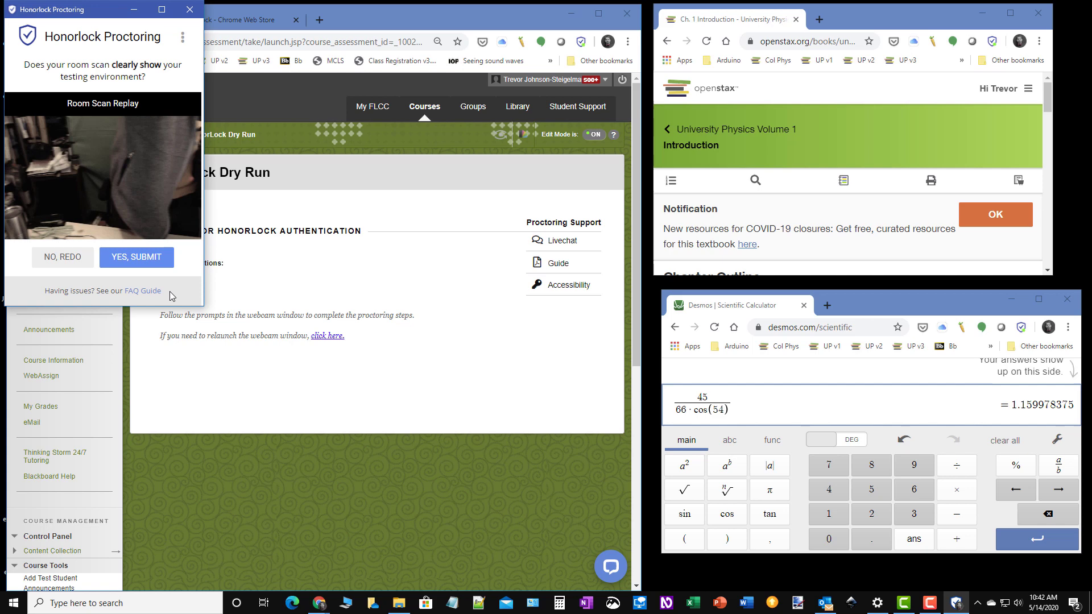
left_click(129, 258)
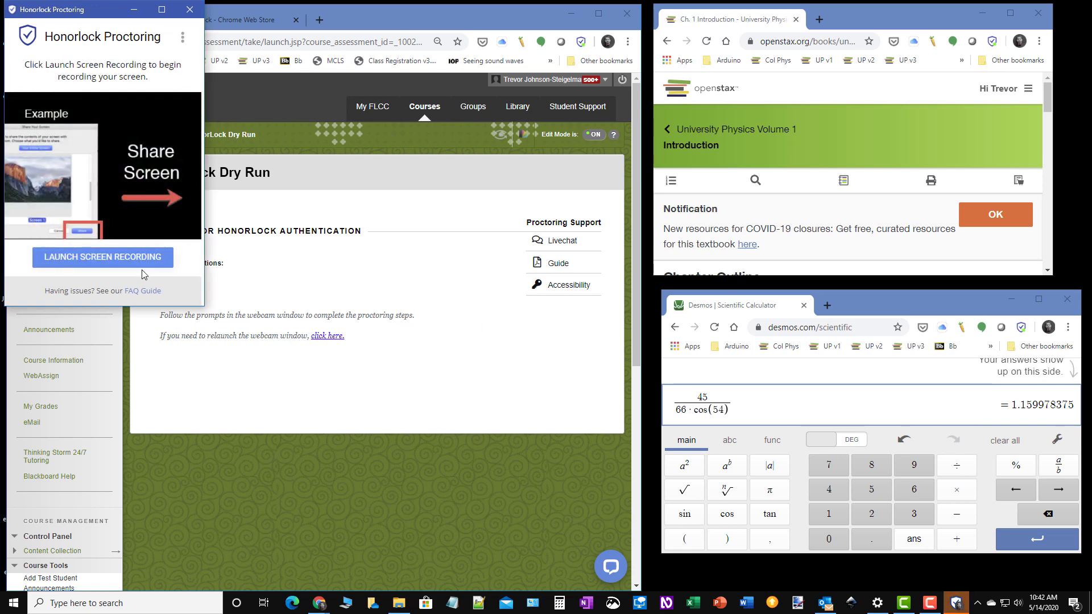
left_click(126, 259)
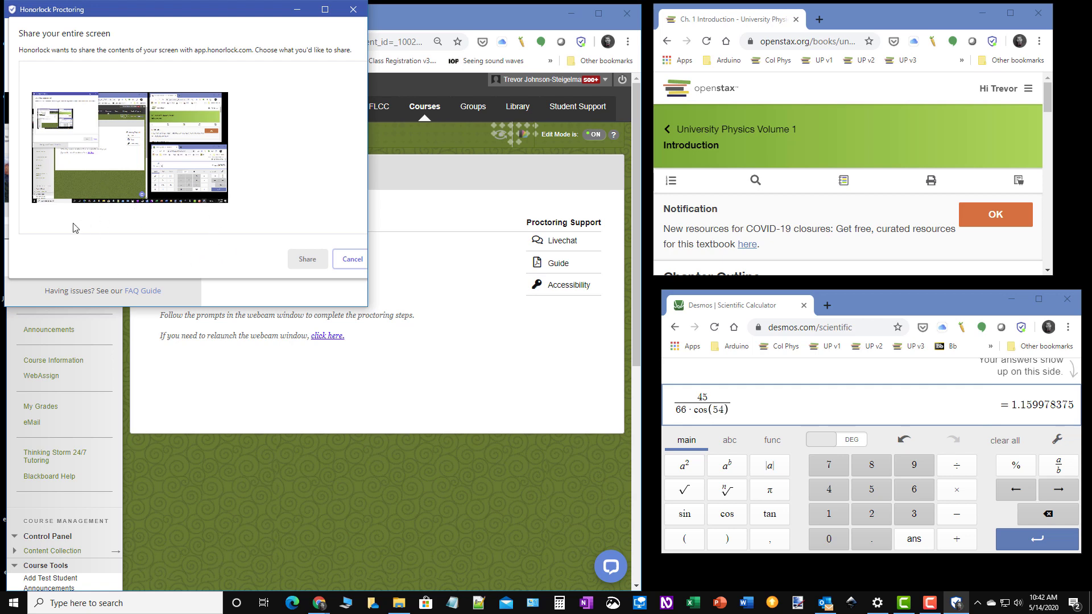
right_click(652, 302)
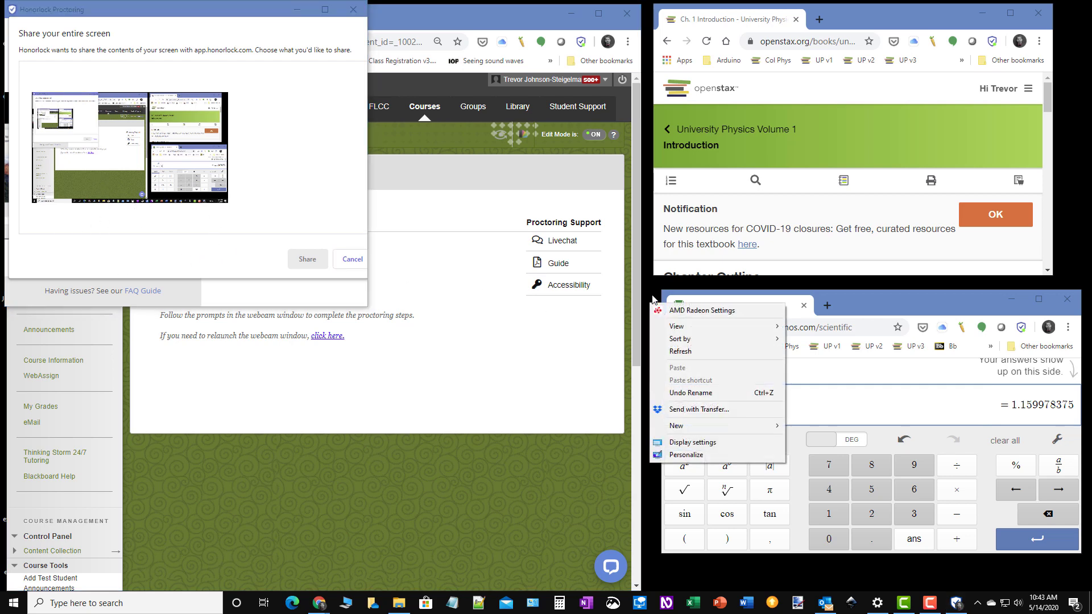
left_click(679, 445)
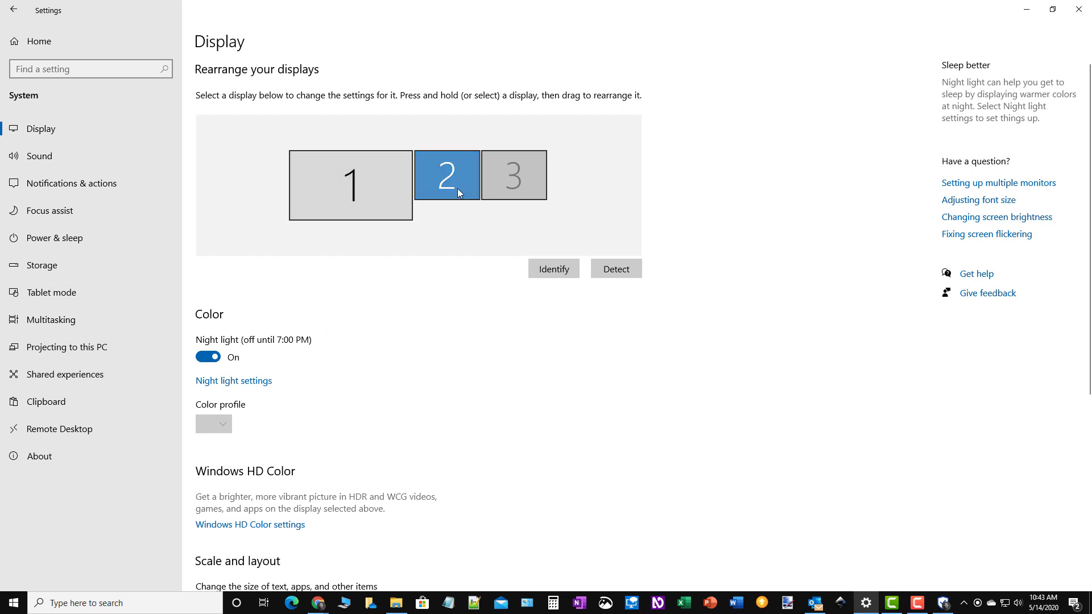
scroll(453, 216, "down", 5)
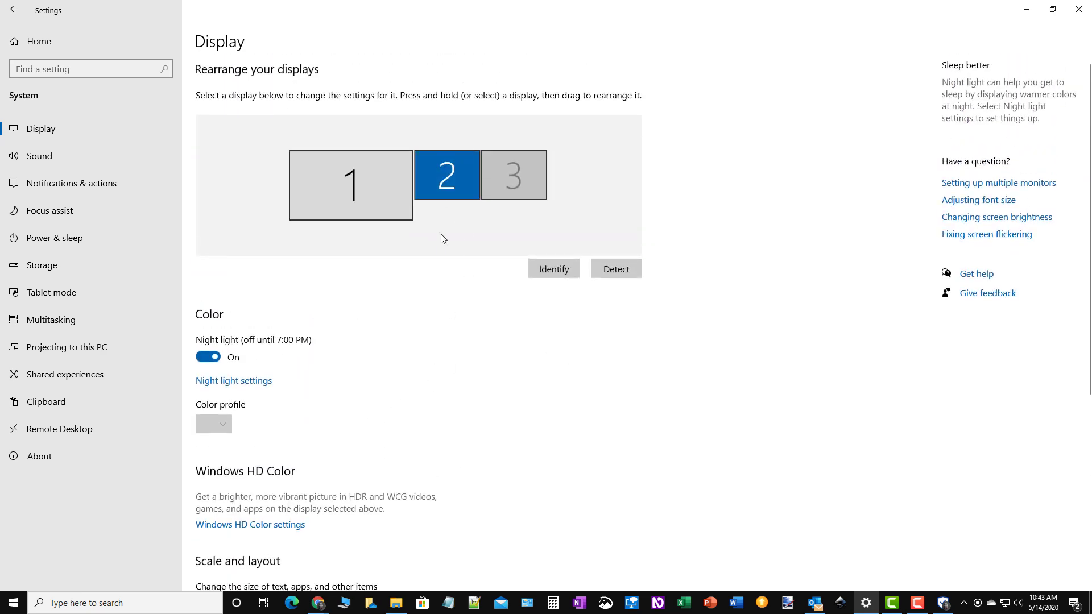
left_click(513, 186)
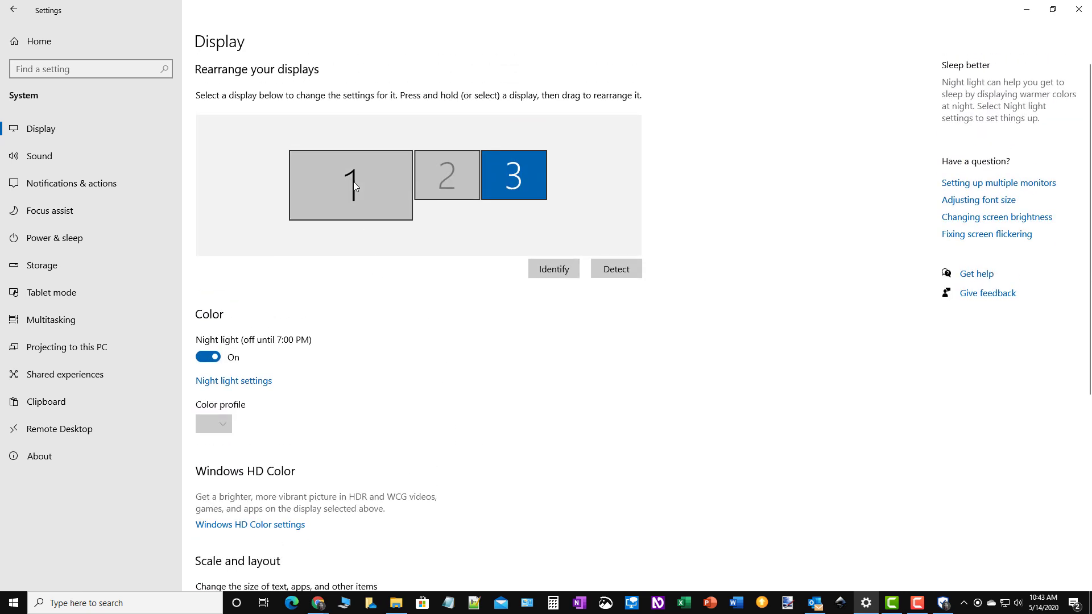
left_click(354, 187)
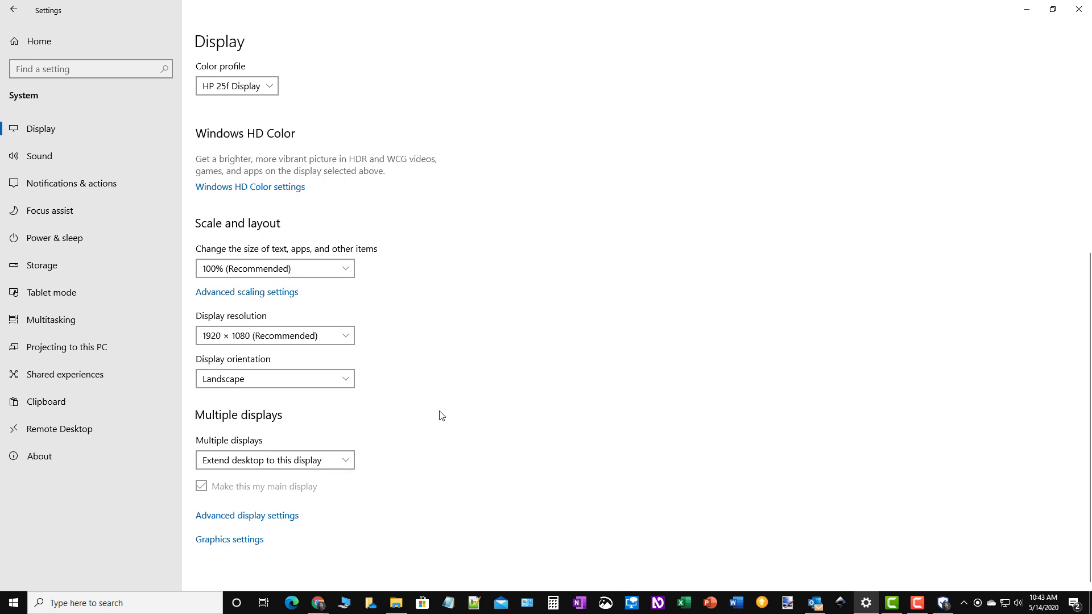
scroll(480, 378, "up", 6)
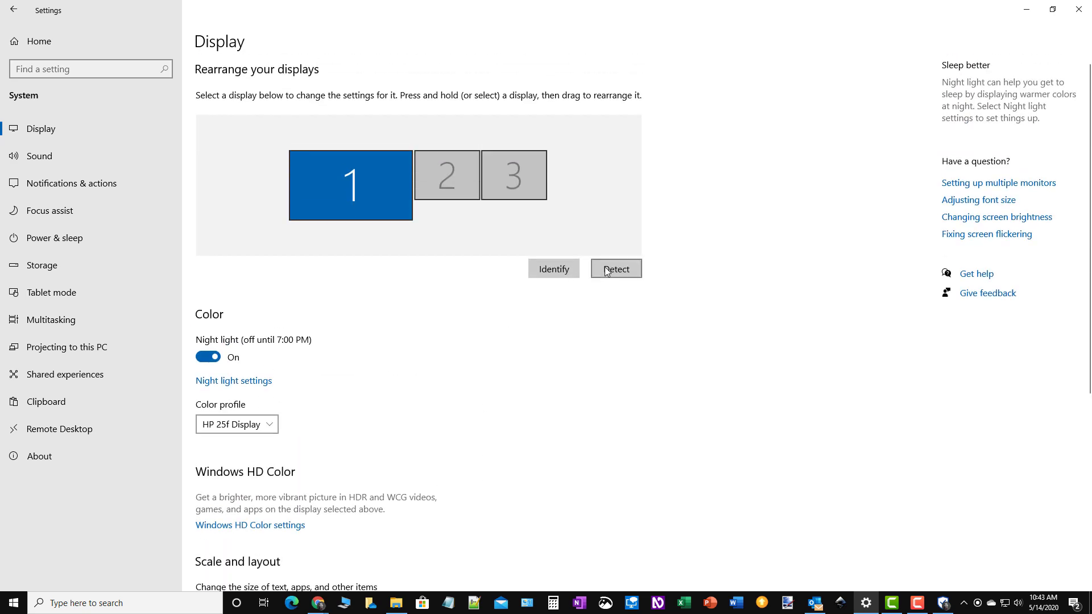
left_click(1078, 10)
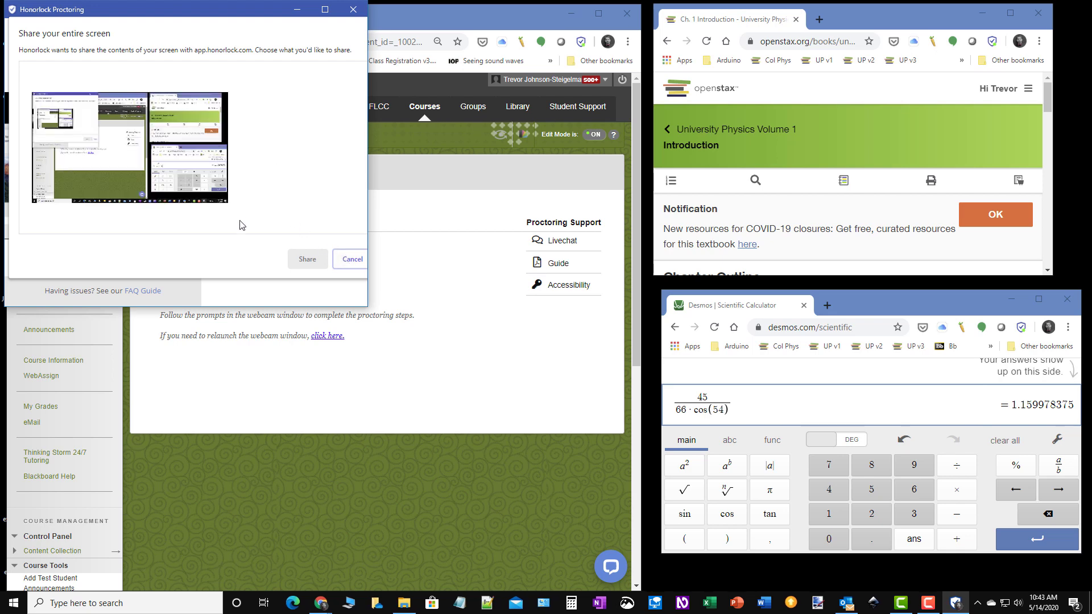
Share the entire screen with Honorlock and begin the proctored assessment.
left_click(182, 180)
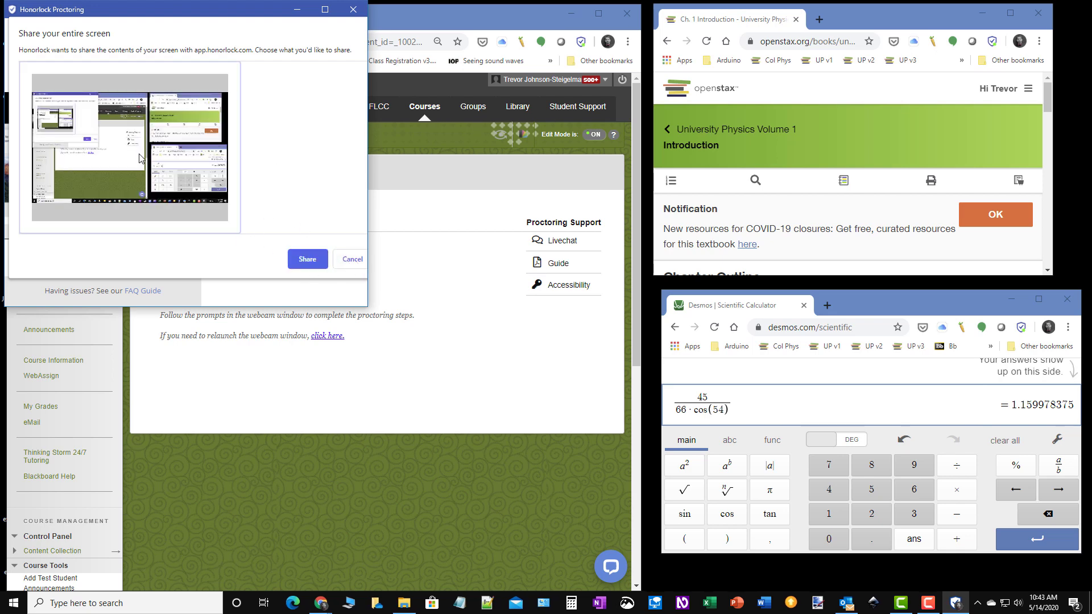
left_click(313, 261)
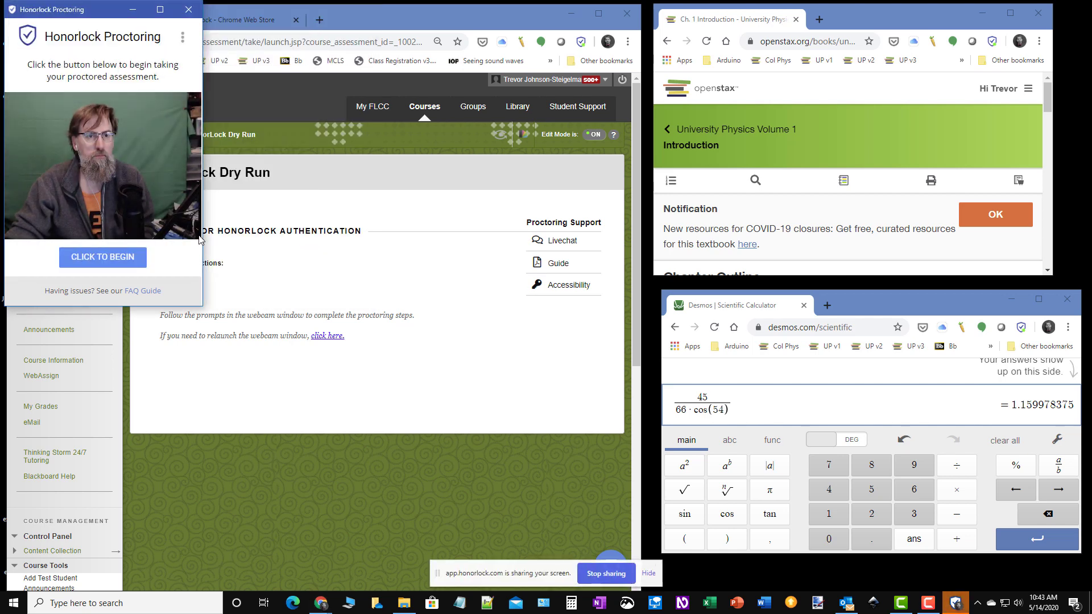
left_click(133, 256)
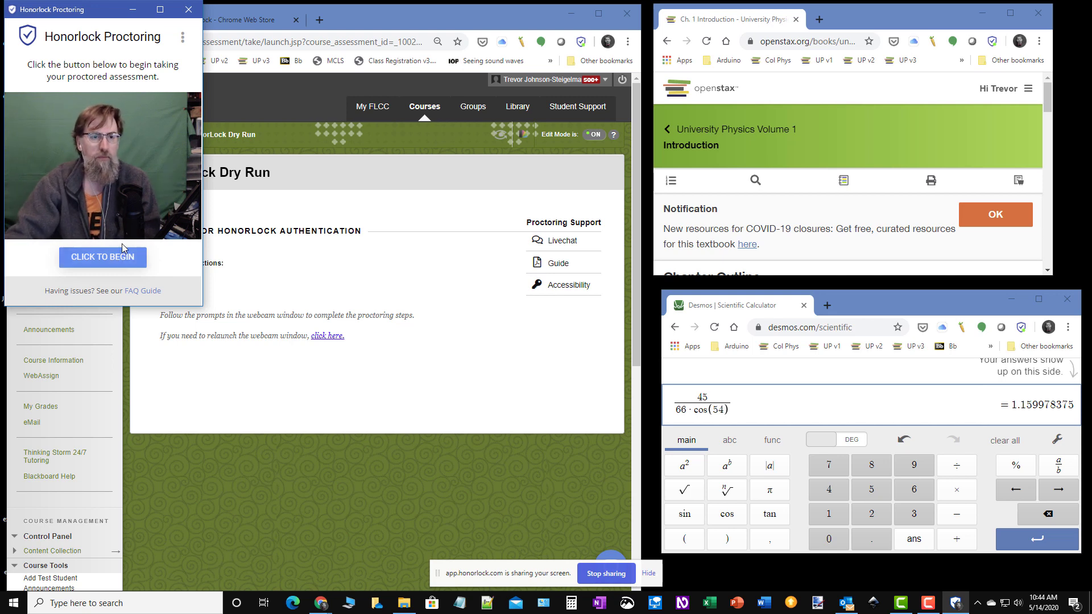
Start proctoring, move the webcam window aside, hide the course menu, and answer Question 1 'Only during Module Exams and the Final Exam'.
left_click(85, 267)
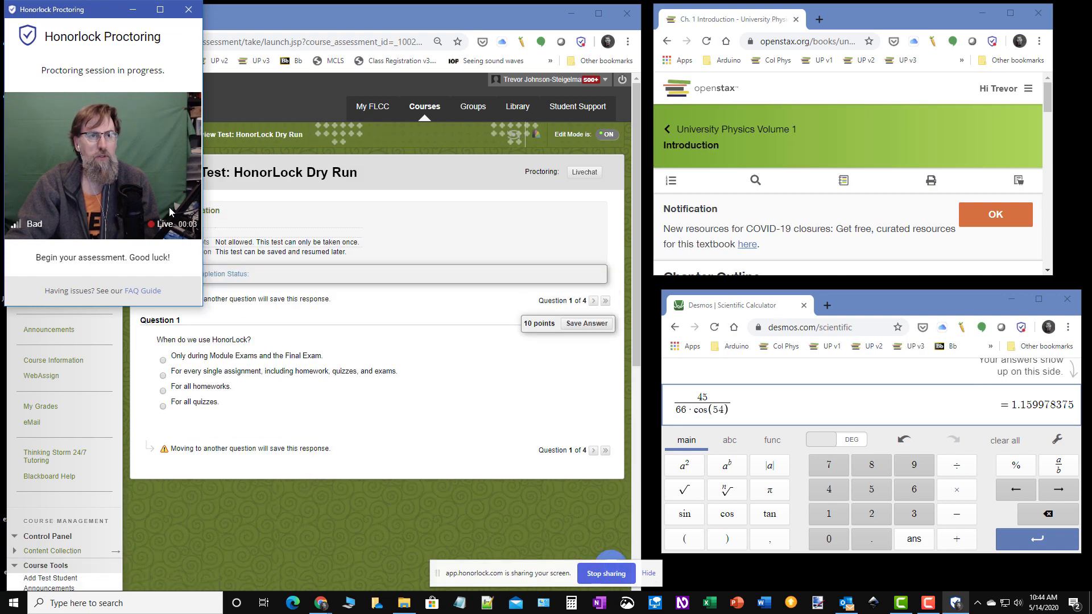
left_click_drag(110, 7, 978, 82)
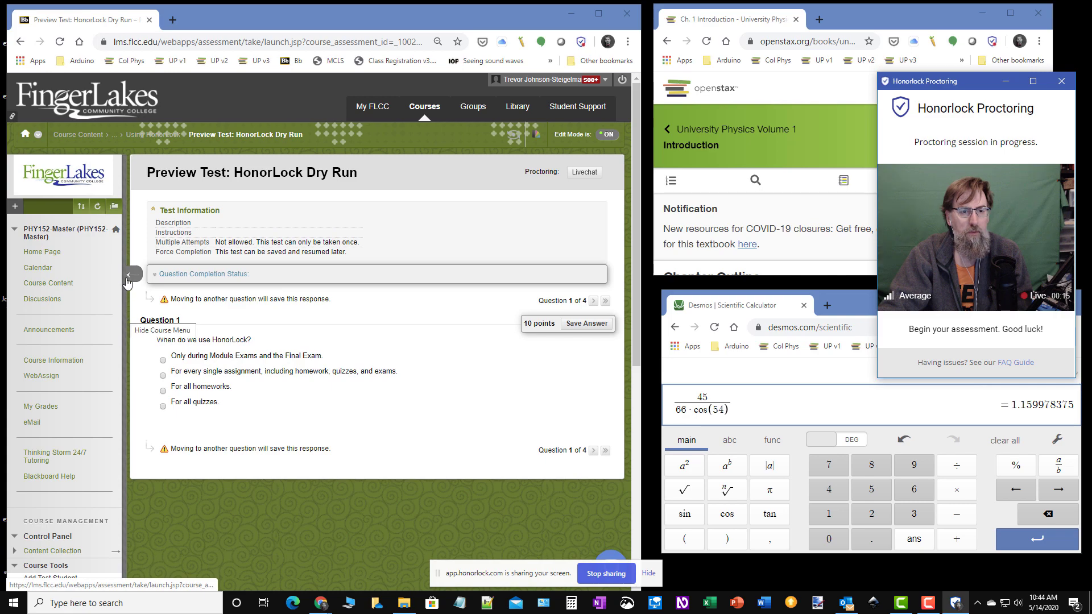
left_click(132, 274)
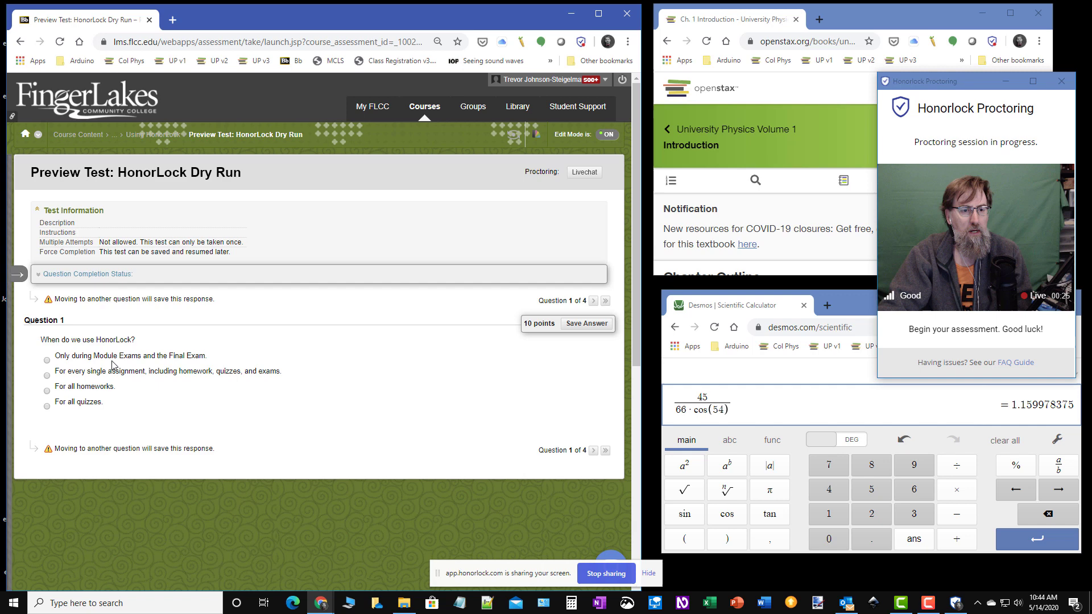
left_click(47, 360)
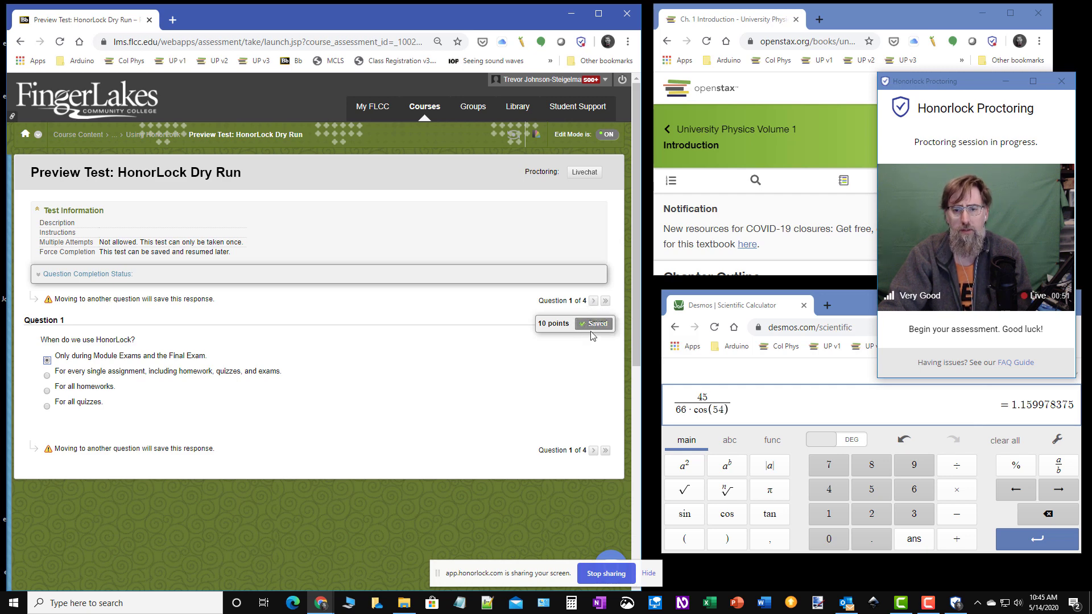
left_click(593, 302)
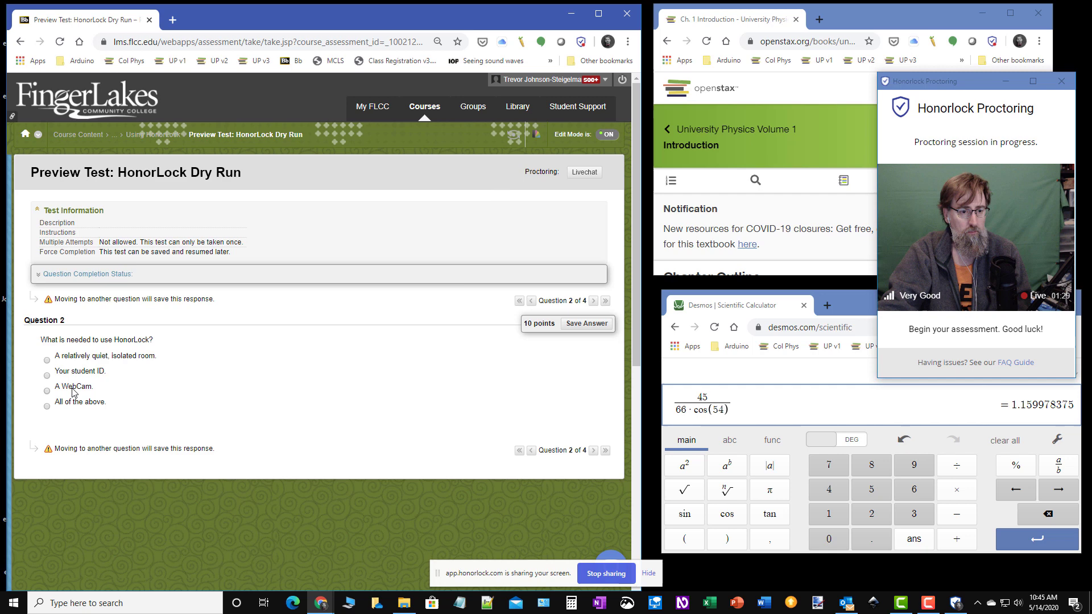
Choose 'All of the above' for Question 2, save it, and advance to Question 3.
left_click(48, 406)
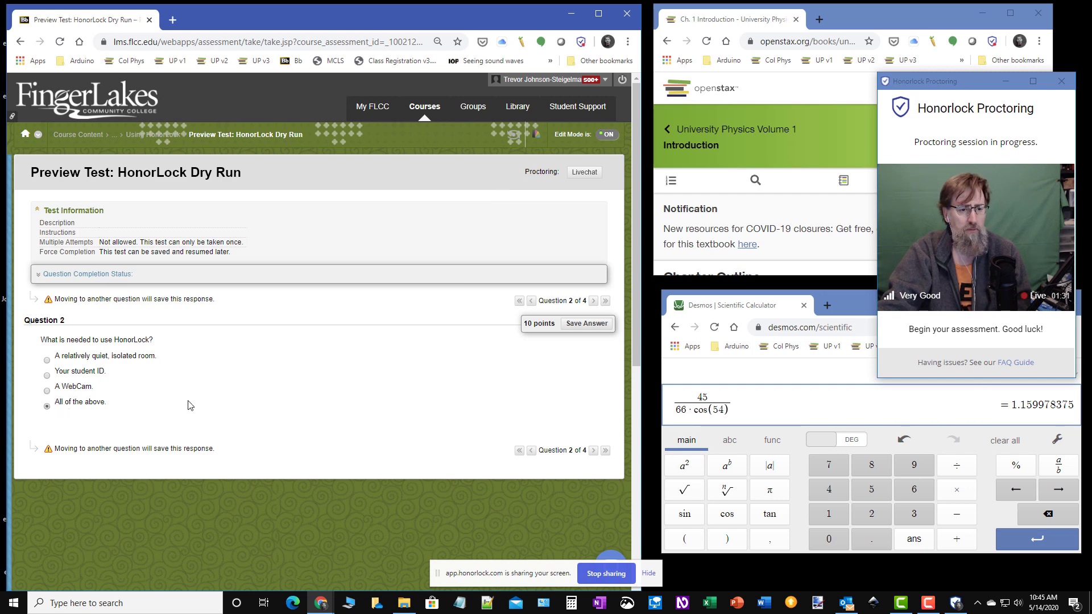
left_click(586, 323)
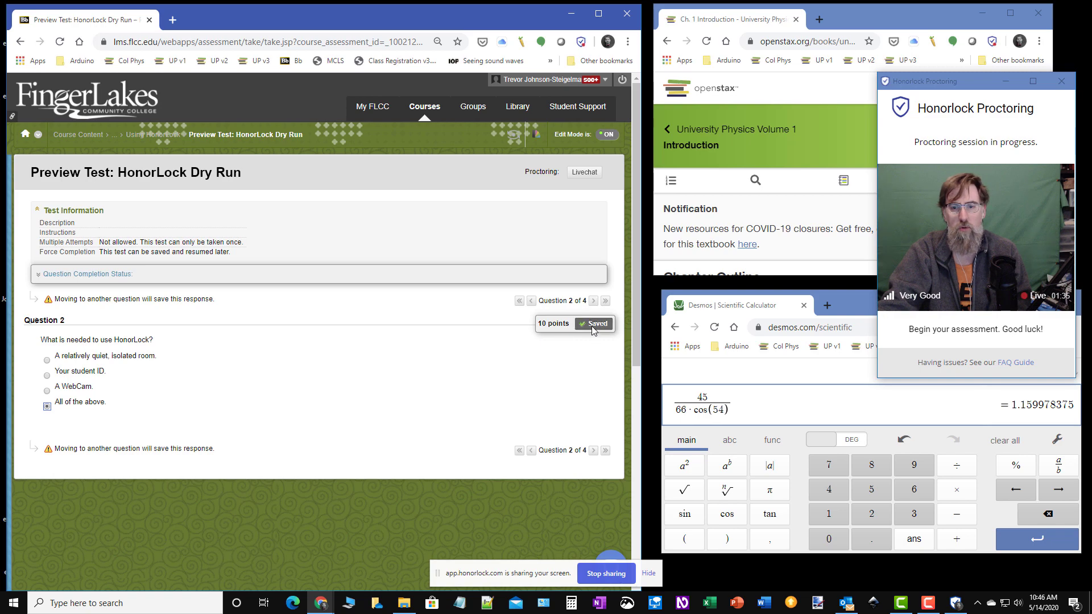
left_click(594, 303)
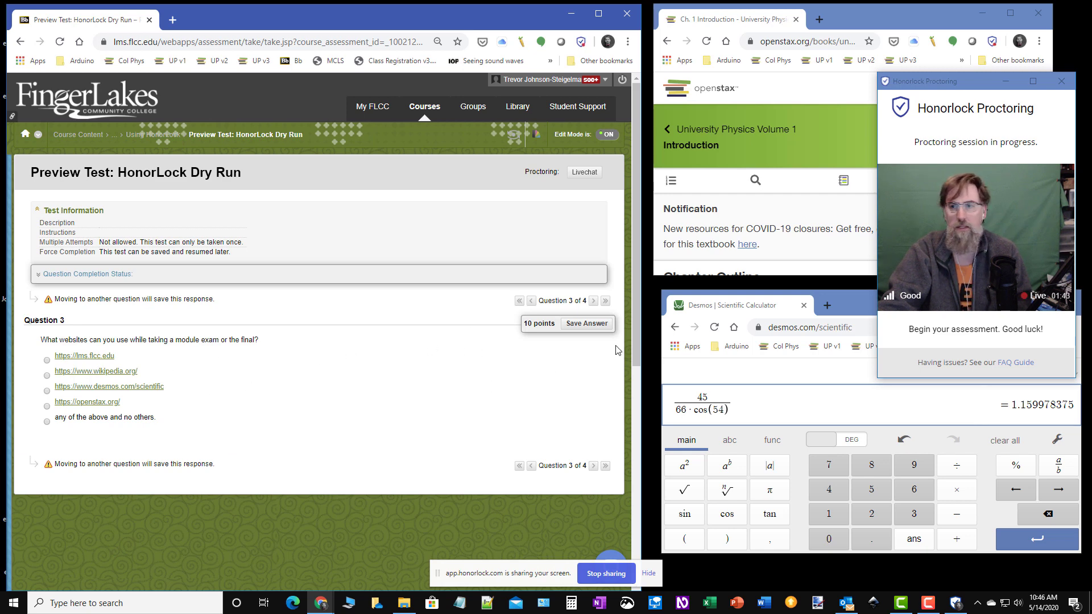
Drag the Honorlock webcam window to the screen centre, uncovering the textbook and calculator windows.
left_click_drag(961, 78, 450, 206)
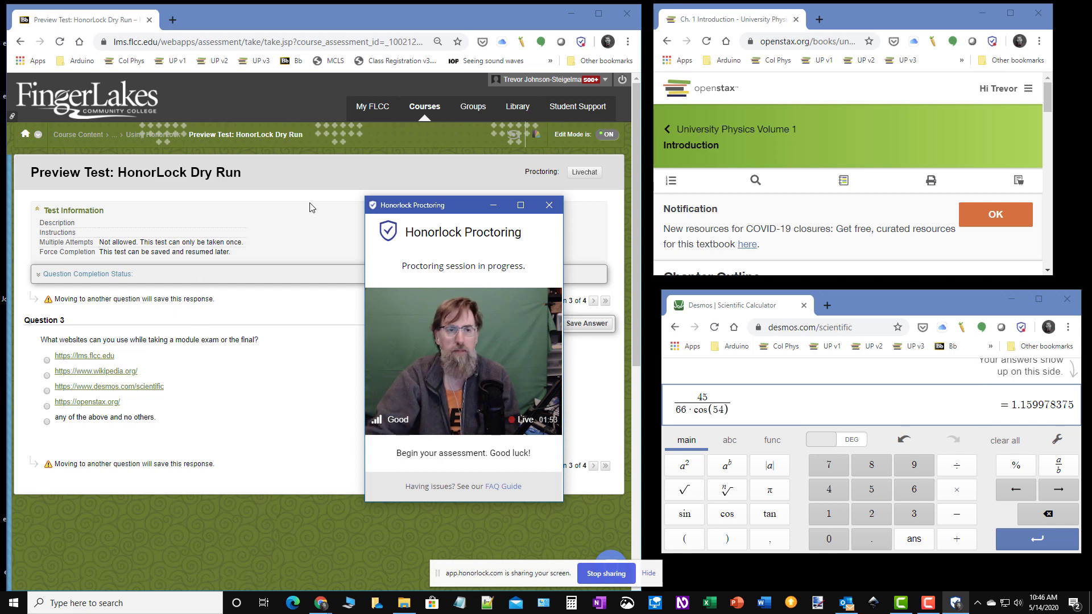
Open the PHY152-Master course from the Blackboard portal in a new tab and show its course menu.
left_click(173, 20)
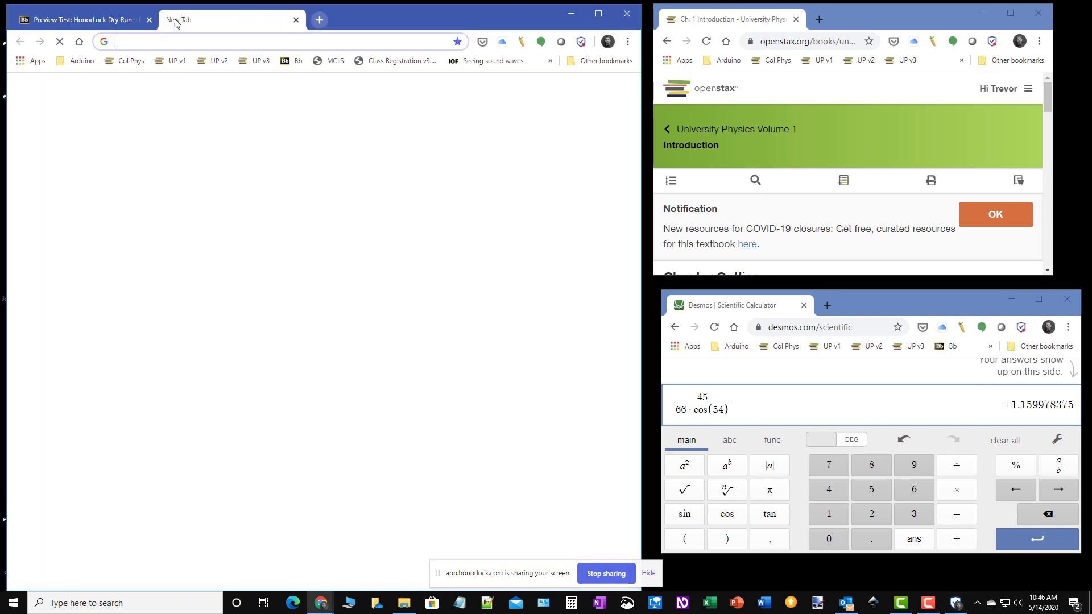
left_click(177, 329)
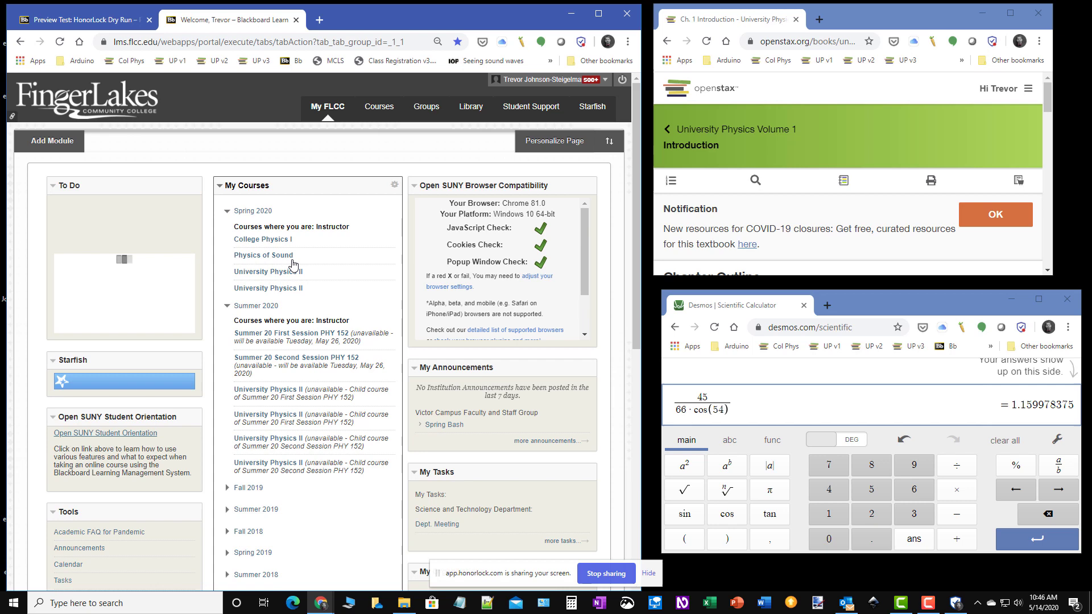
scroll(320, 452, "down", 8)
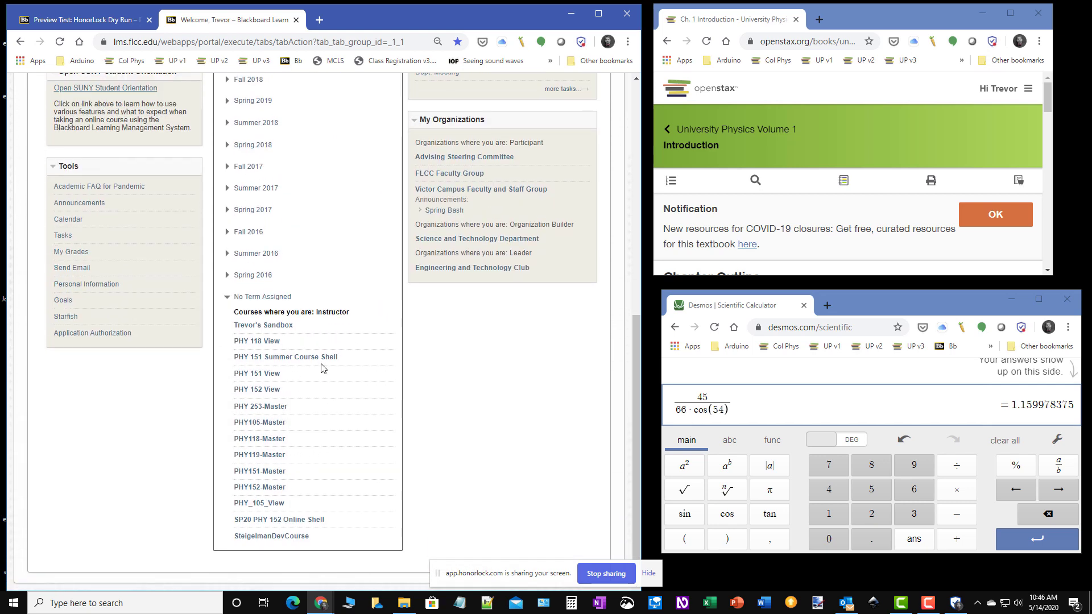
left_click(260, 487)
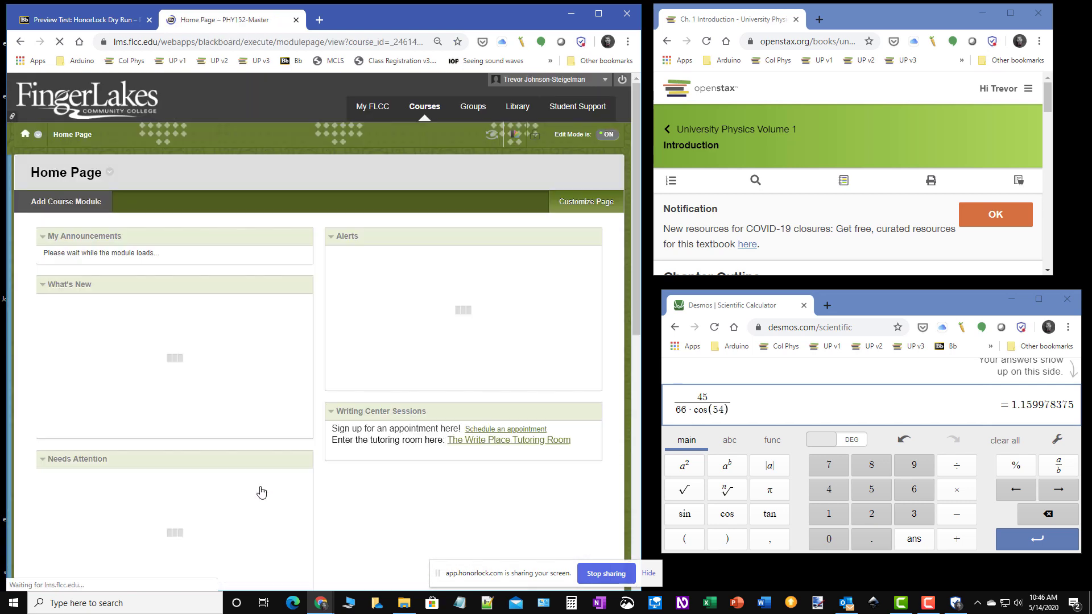
left_click(14, 343)
left_click_drag(14, 343, 57, 292)
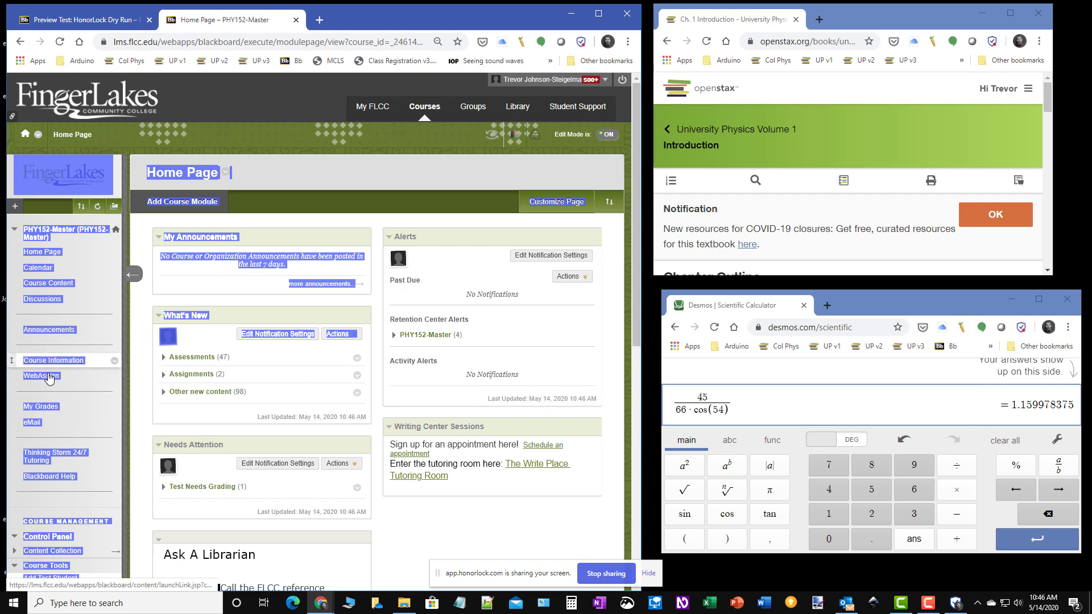
Navigate Course Content > Module 01 > Chapter 15 Oscillations and download the 015b Describing Harmonic Motion slides.
left_click(63, 361)
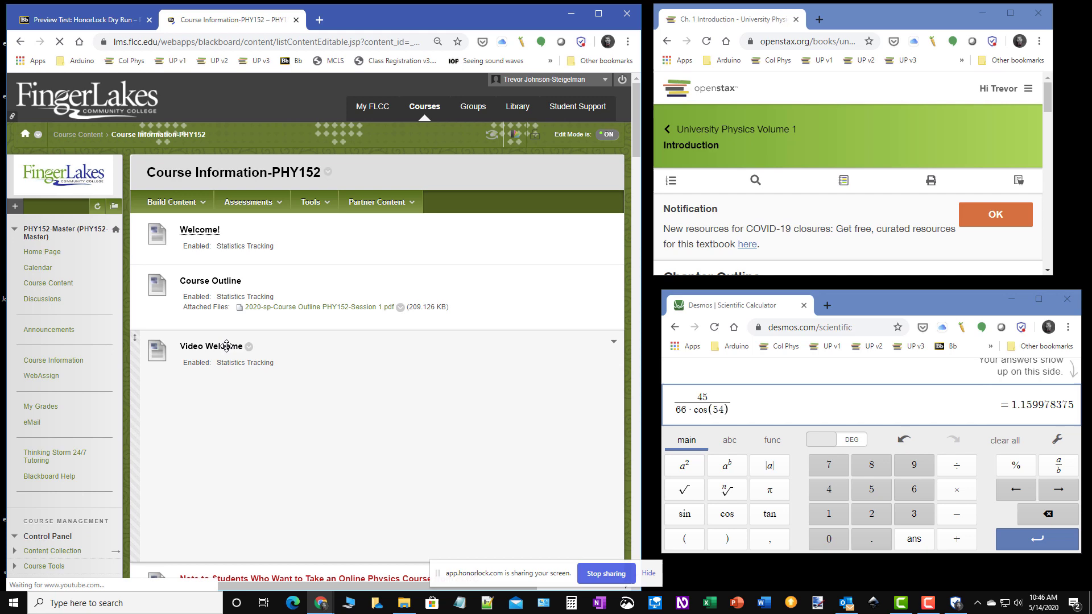
scroll(506, 345, "down", 1)
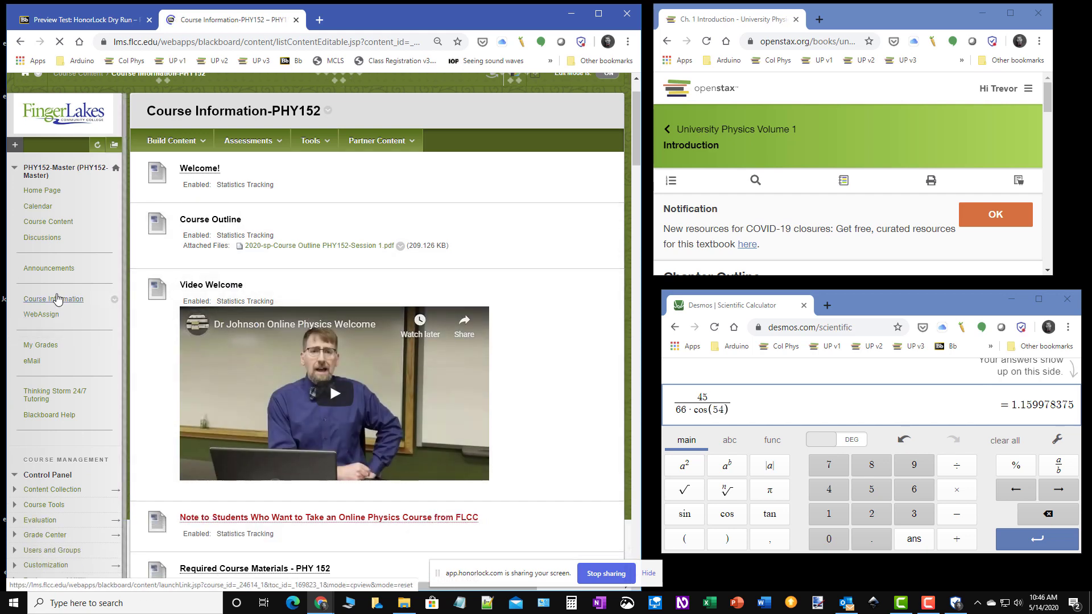
left_click(49, 223)
scroll(471, 409, "down", 5)
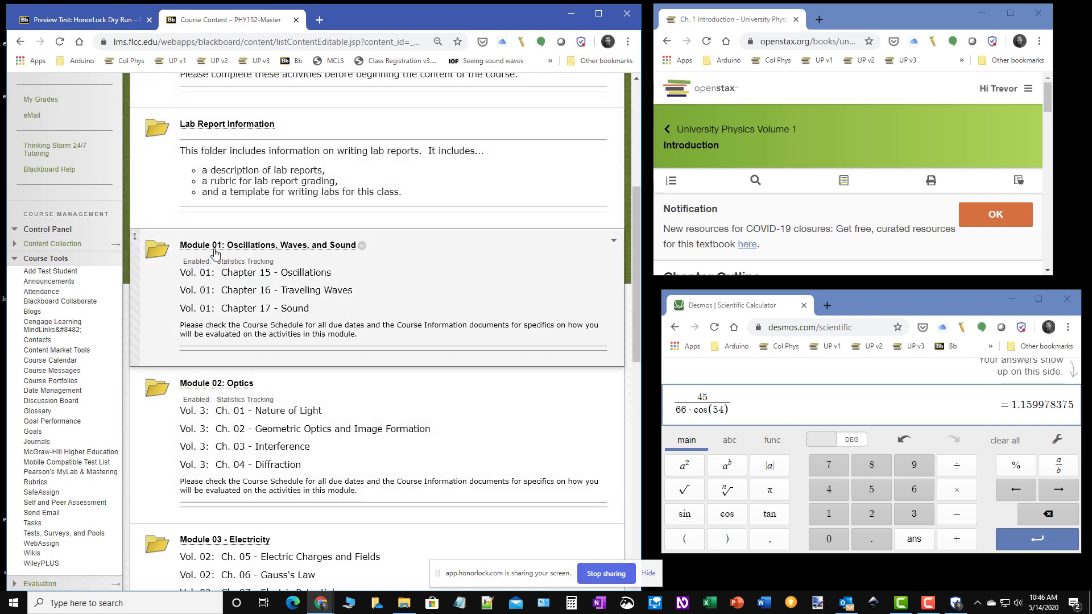
left_click(215, 249)
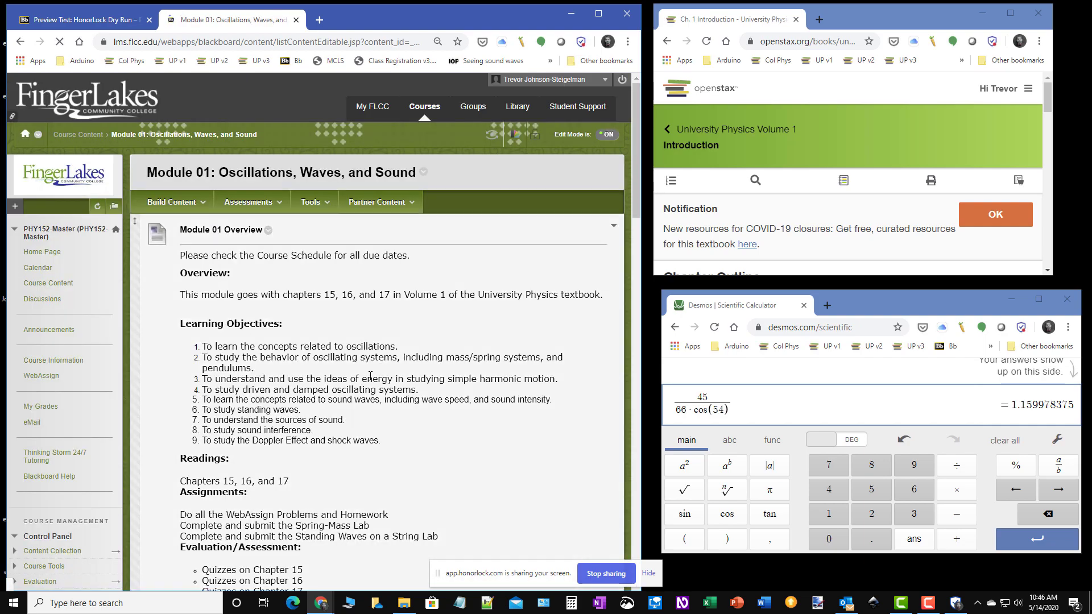
scroll(132, 411, "down", 9)
scroll(133, 410, "down", 2)
left_click(224, 355)
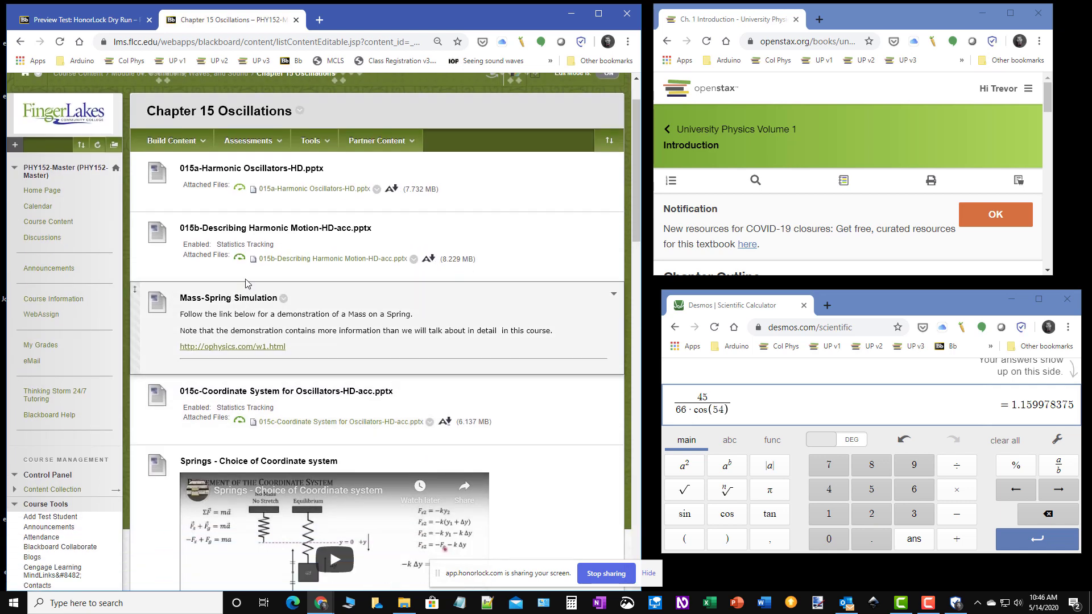
left_click(316, 259)
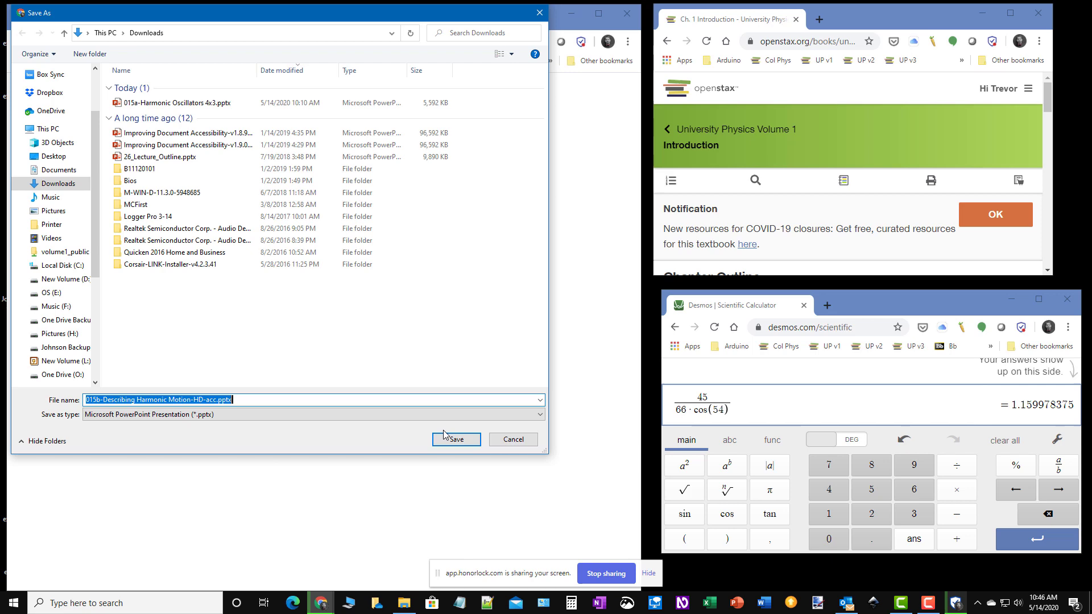
Save 015b-Describing Harmonic Motion-HD-acc.pptx to Downloads, skim the slides in PowerPoint, then minimize it.
left_click(454, 438)
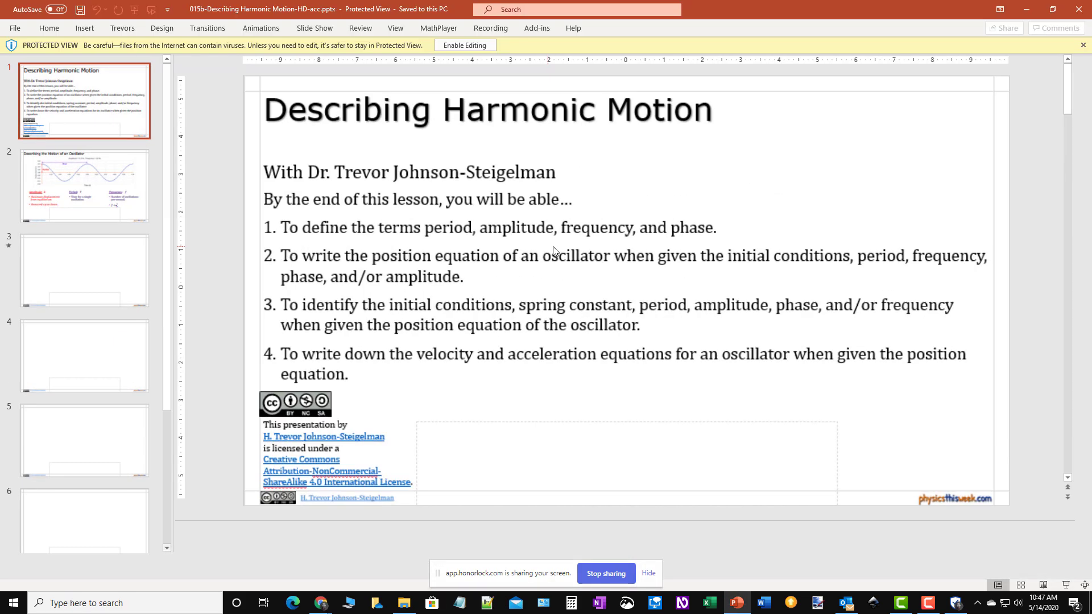
scroll(488, 275, "down", 7)
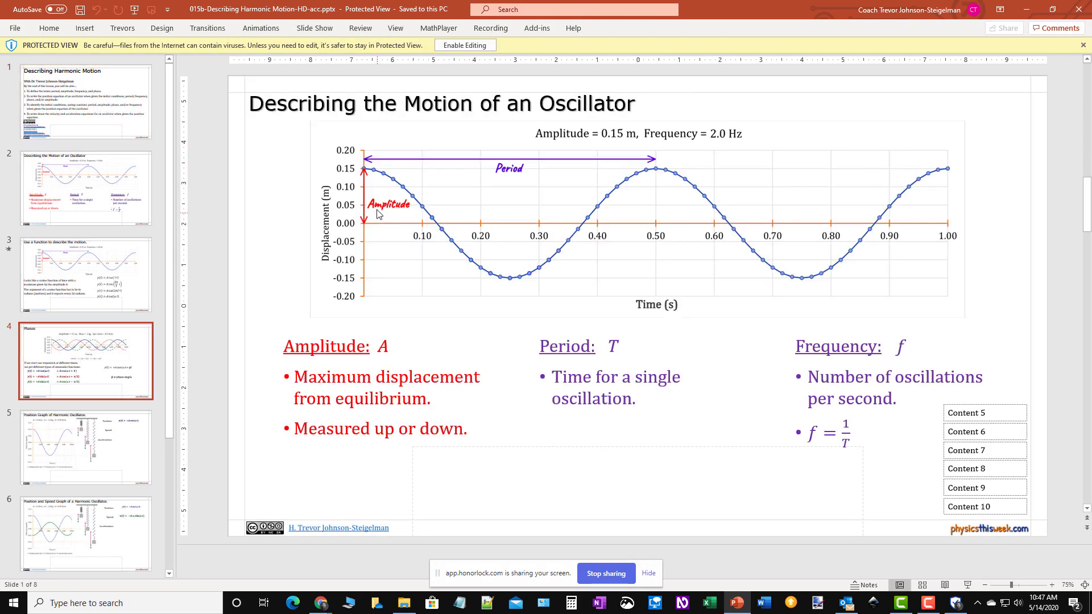
scroll(489, 275, "up", 7)
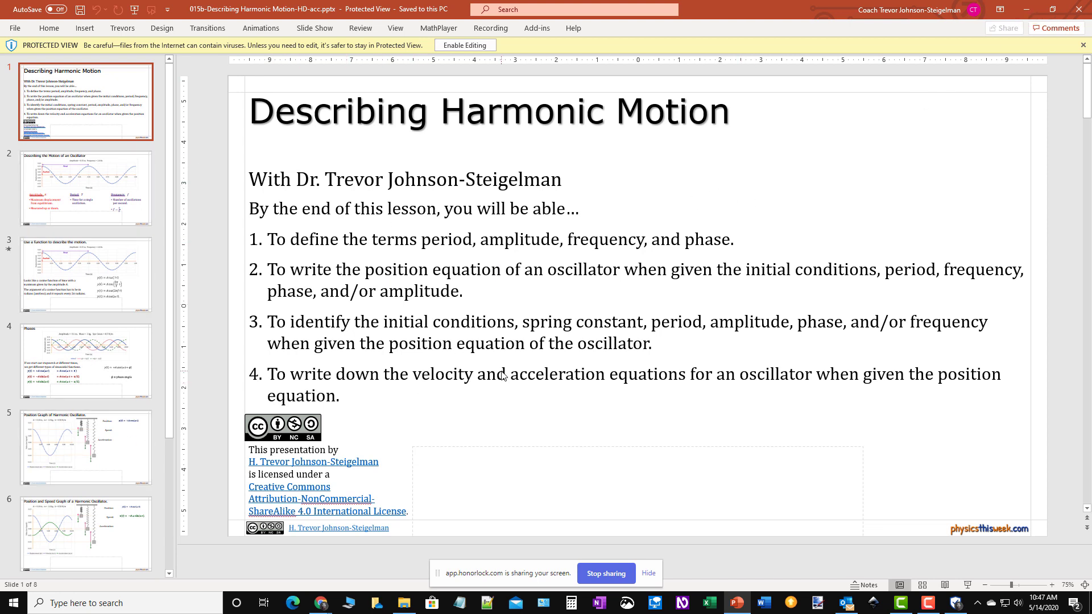
left_click(1033, 16)
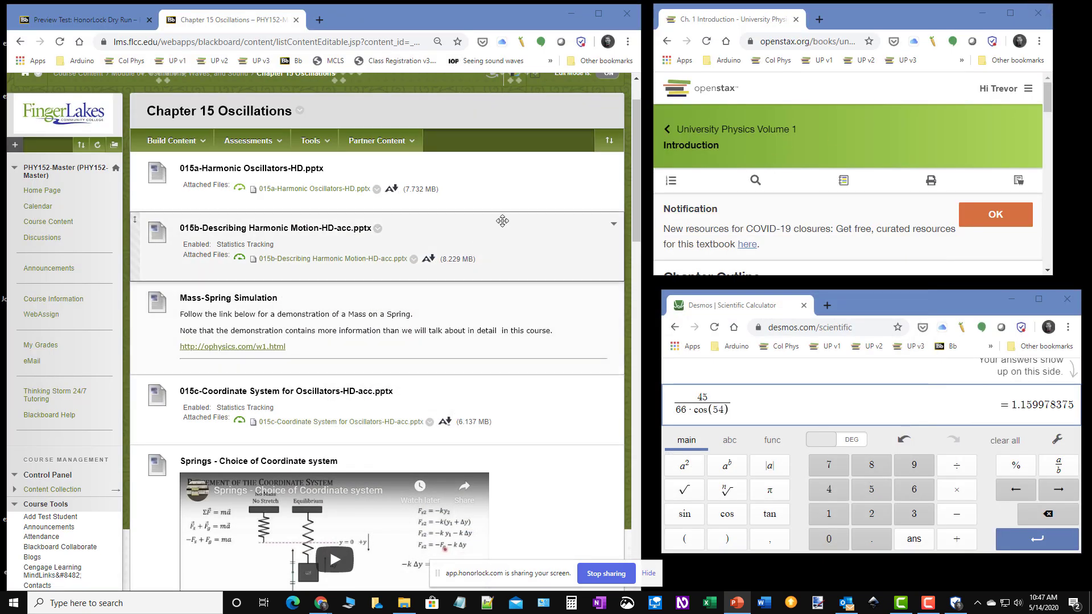
Return to the dry run test, then load wikipedia.org in a new tab of the textbook browser.
left_click(104, 21)
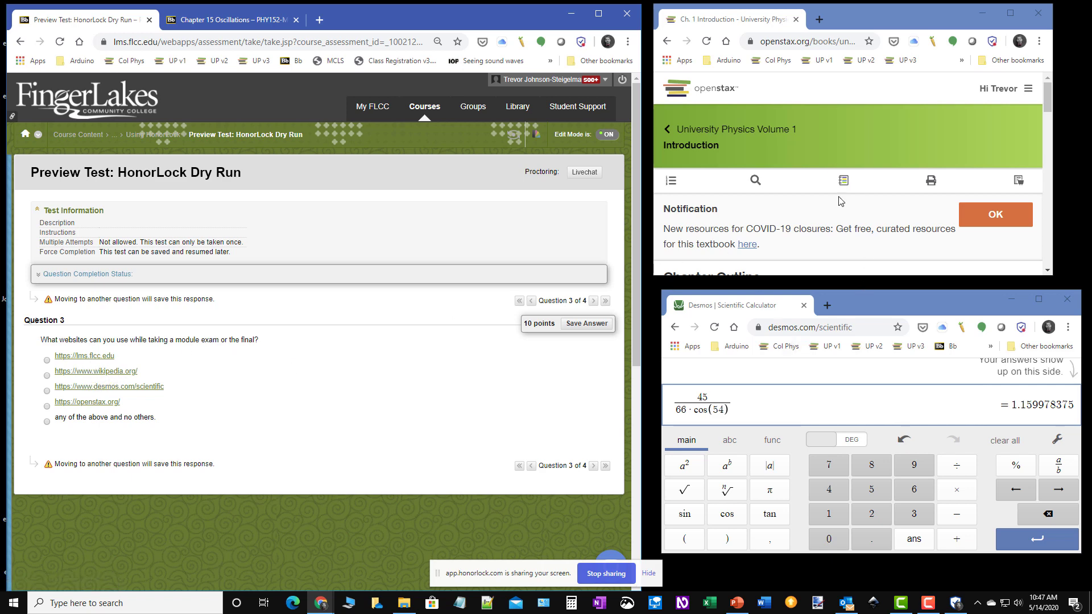
left_click(820, 20)
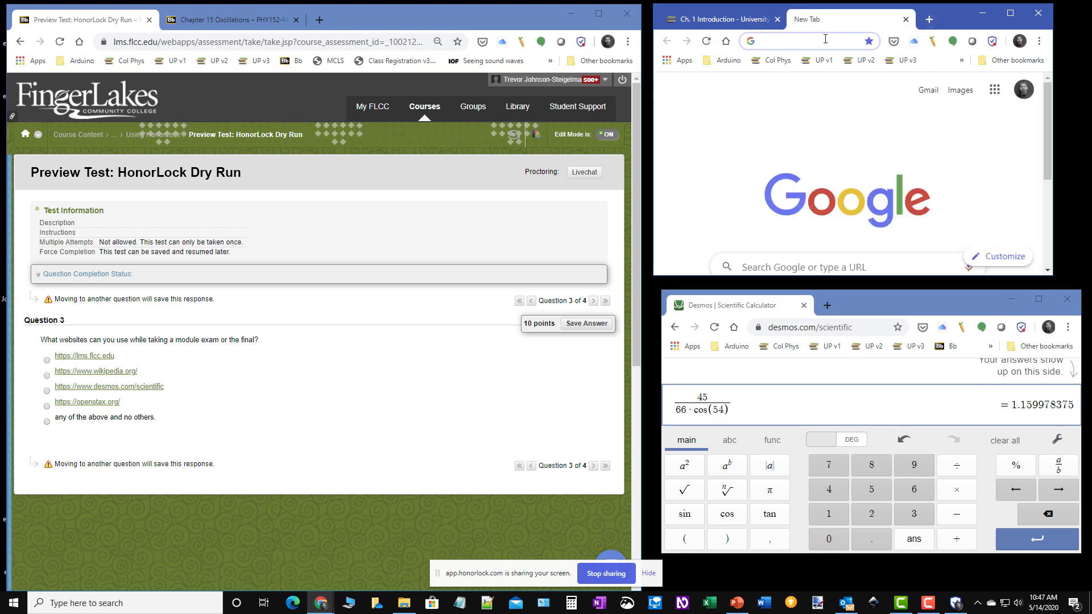
type("wiki")
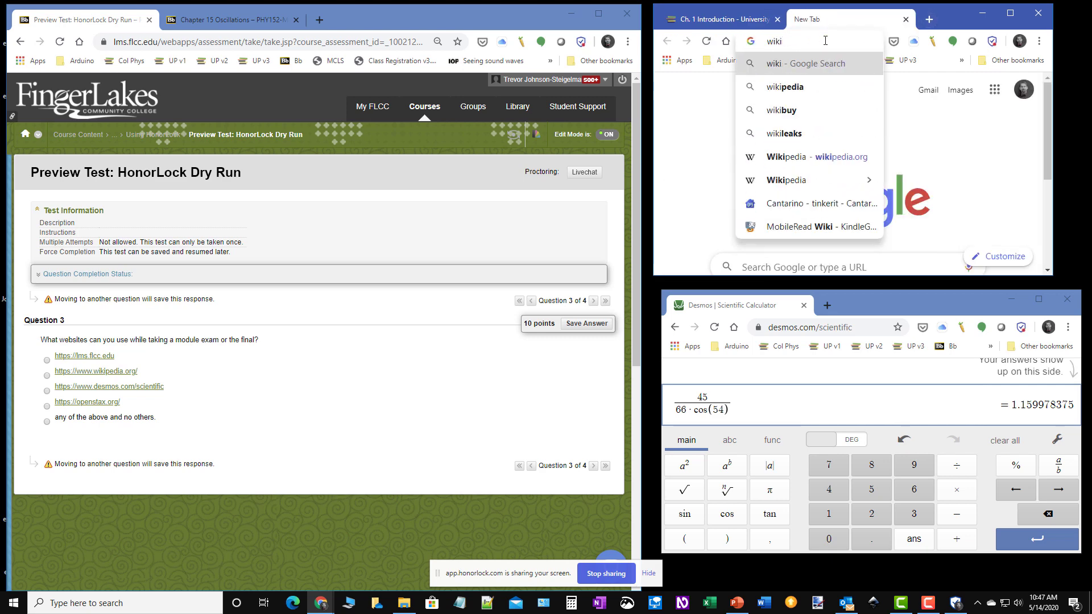
type("p")
key("BackSpace")
key("BackSpace")
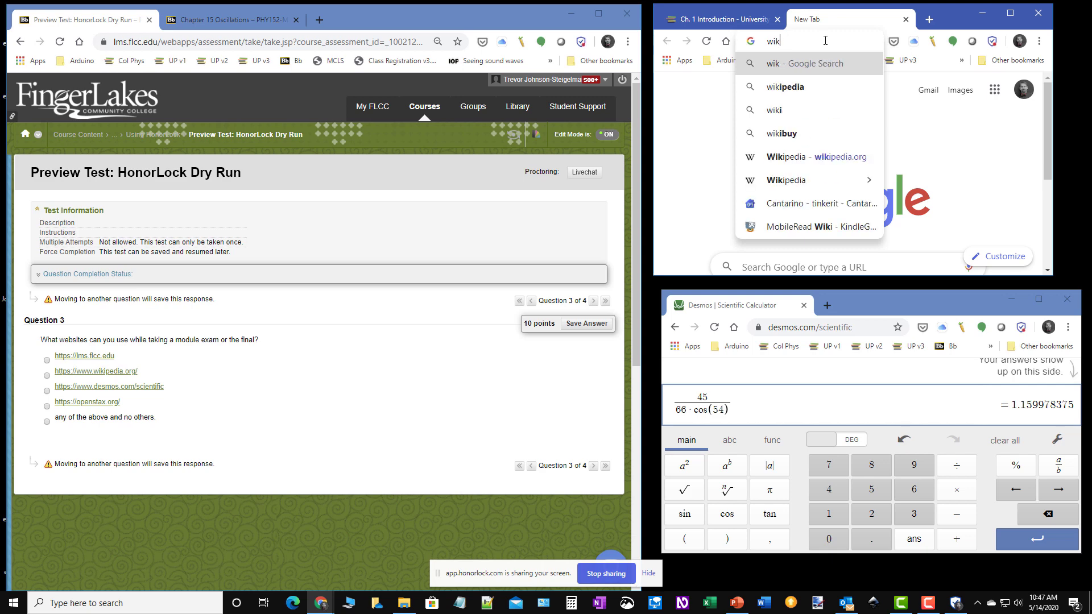
type("ipedia.or")
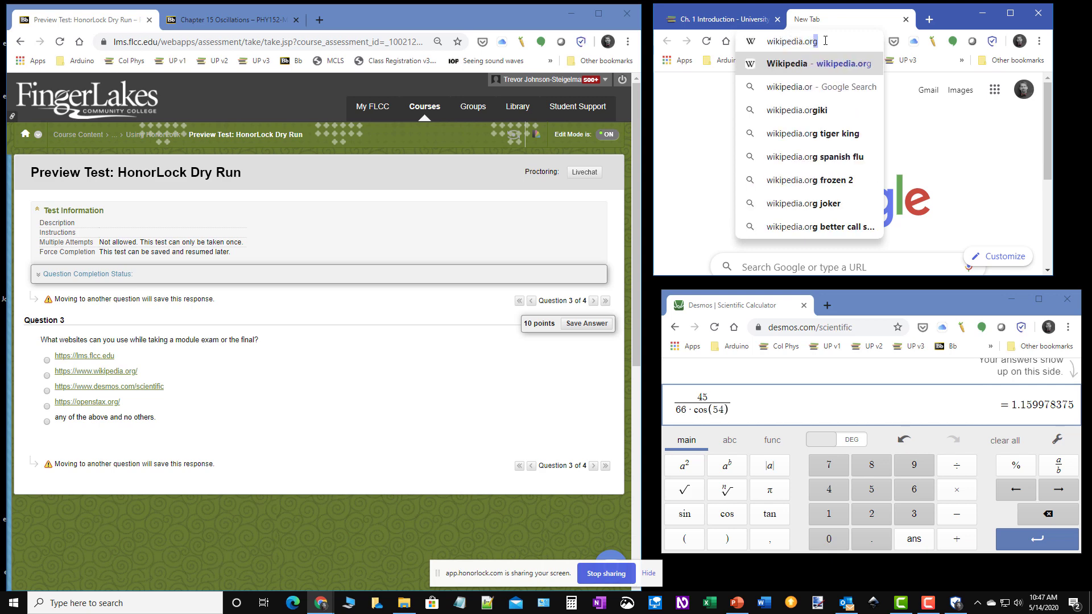
key("Return")
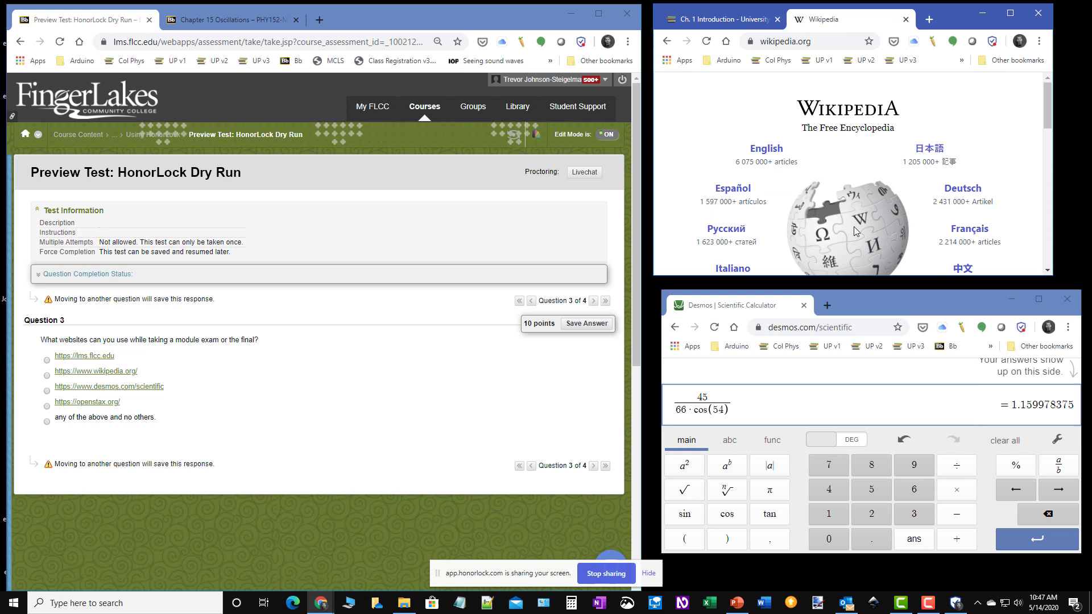
scroll(855, 190, "down", 5)
scroll(836, 171, "up", 5)
left_click(930, 20)
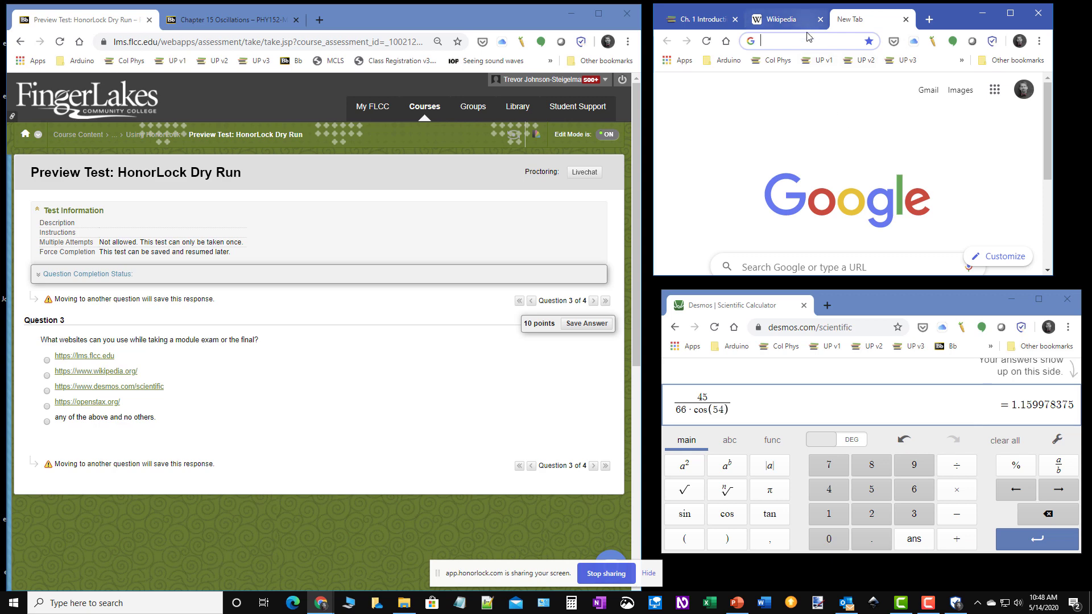
type("tw")
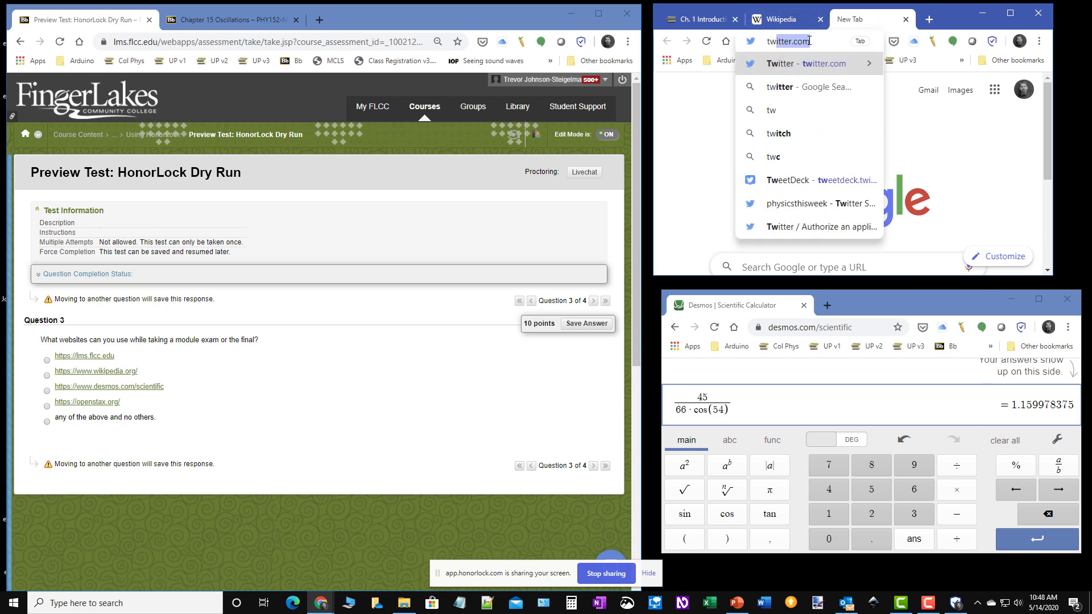
type("itter.com")
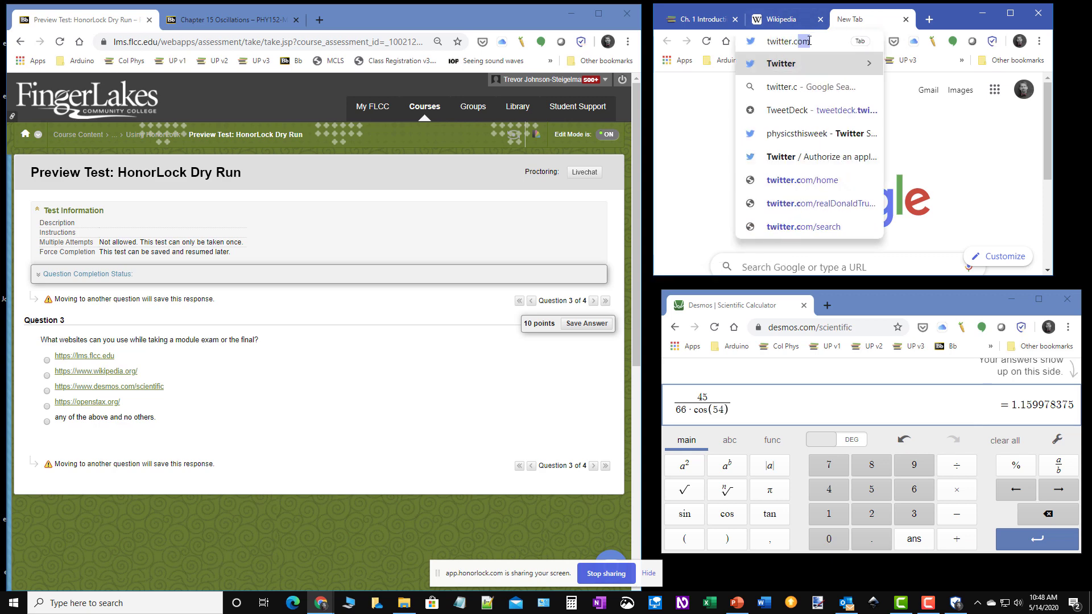
key("Return")
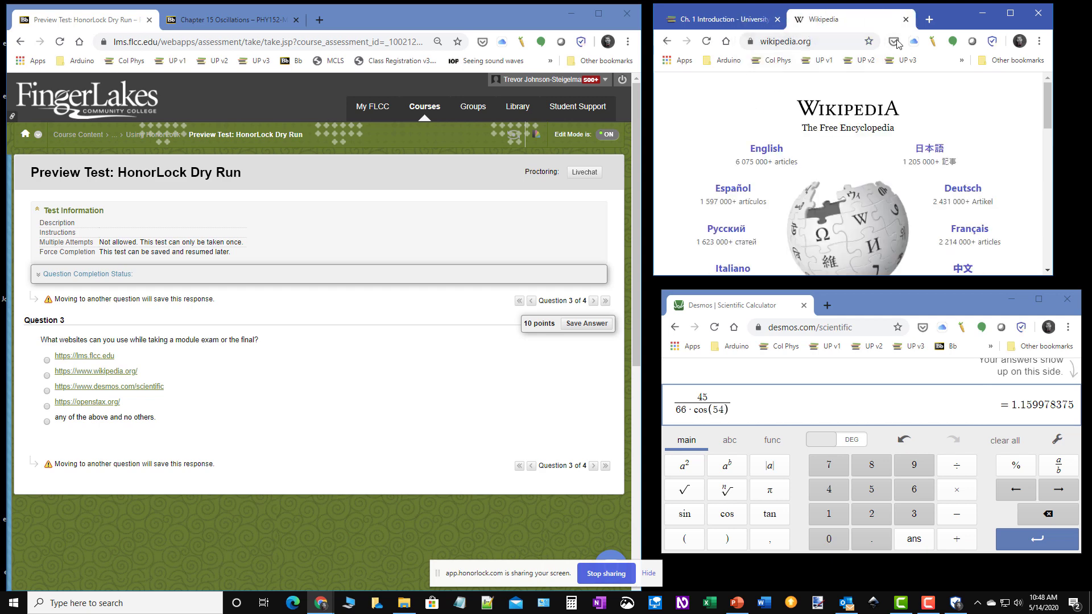
left_click(929, 20)
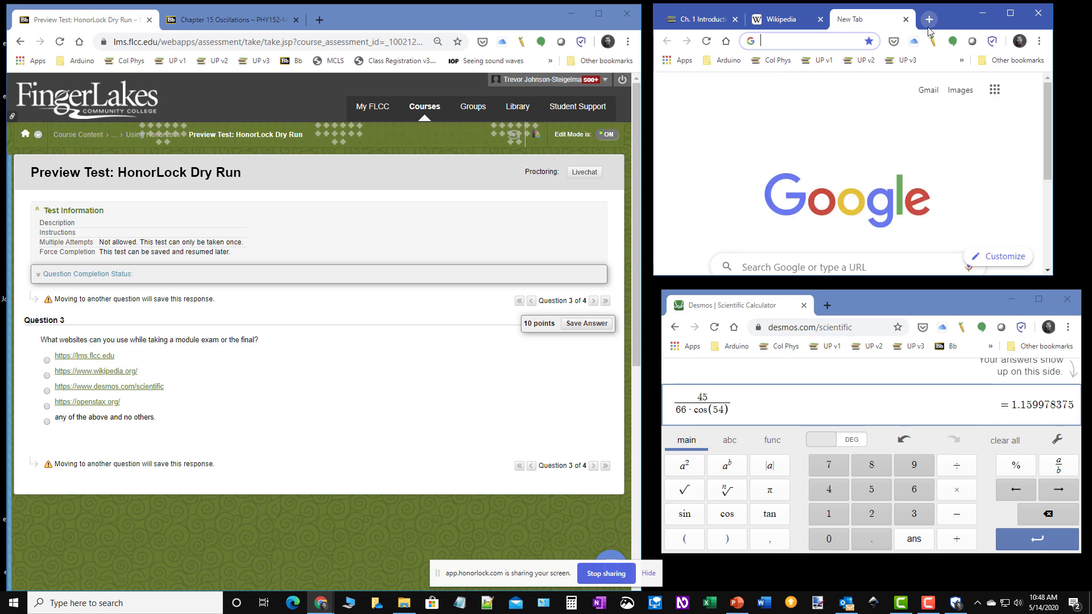
left_click(793, 40)
type("twitter.com")
key("Return")
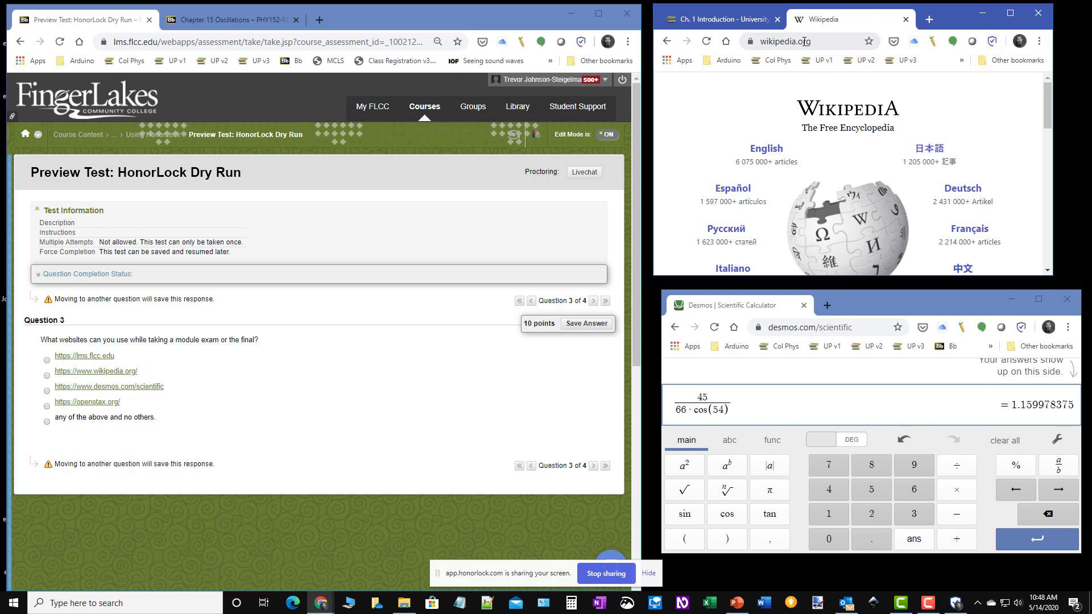
Answer Question 3 'any of the above and no others', go to Question 4, and move the Honorlock window right.
left_click(48, 422)
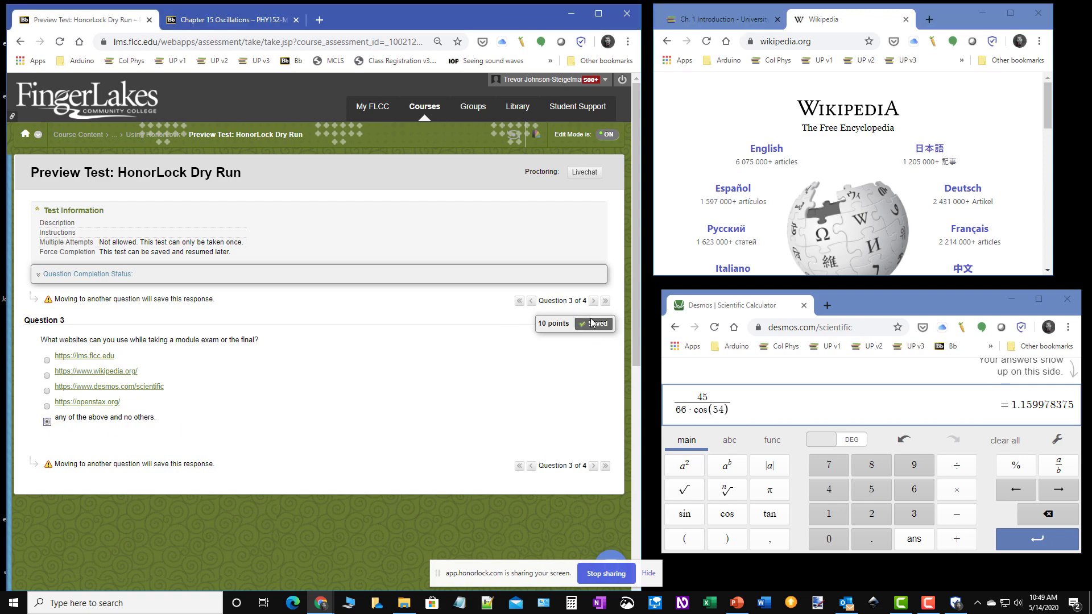
left_click(593, 301)
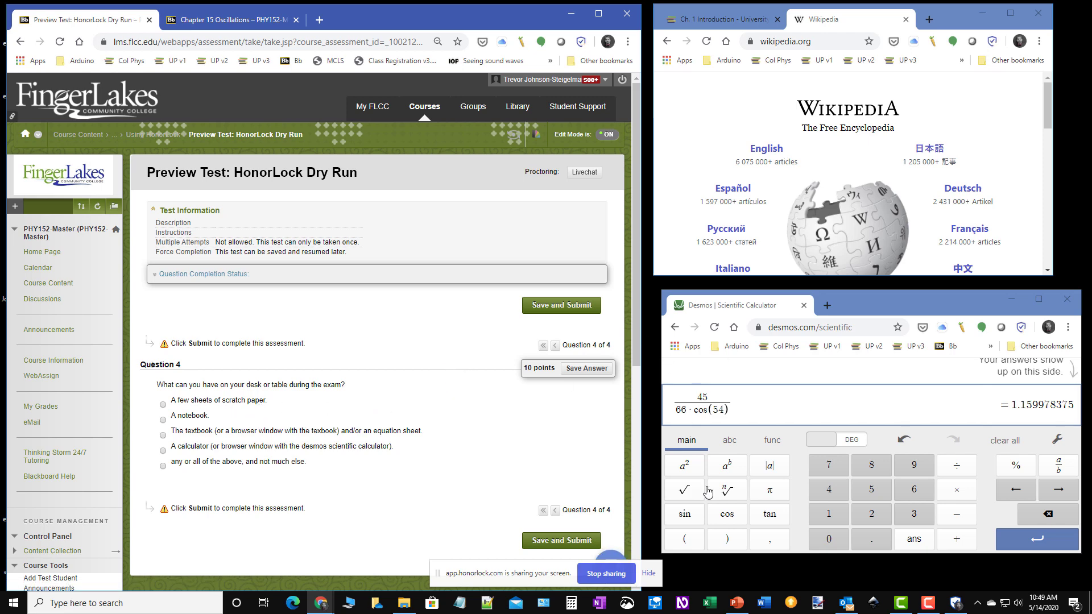
left_click(955, 607)
left_click_drag(472, 209, 893, 254)
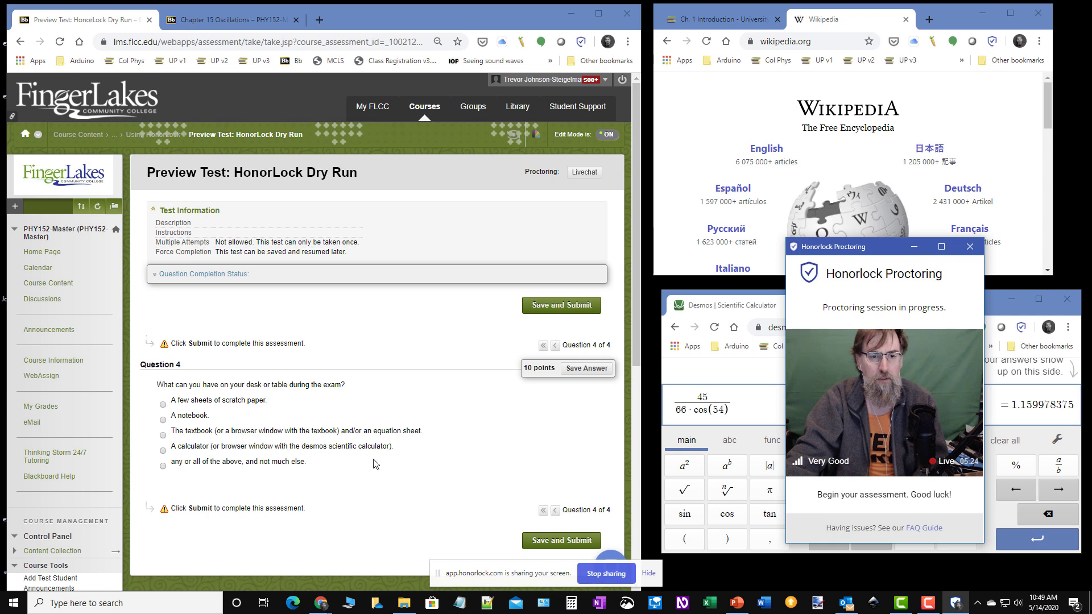
Switch to the OpenStax textbook chapter and look over it.
left_click(738, 24)
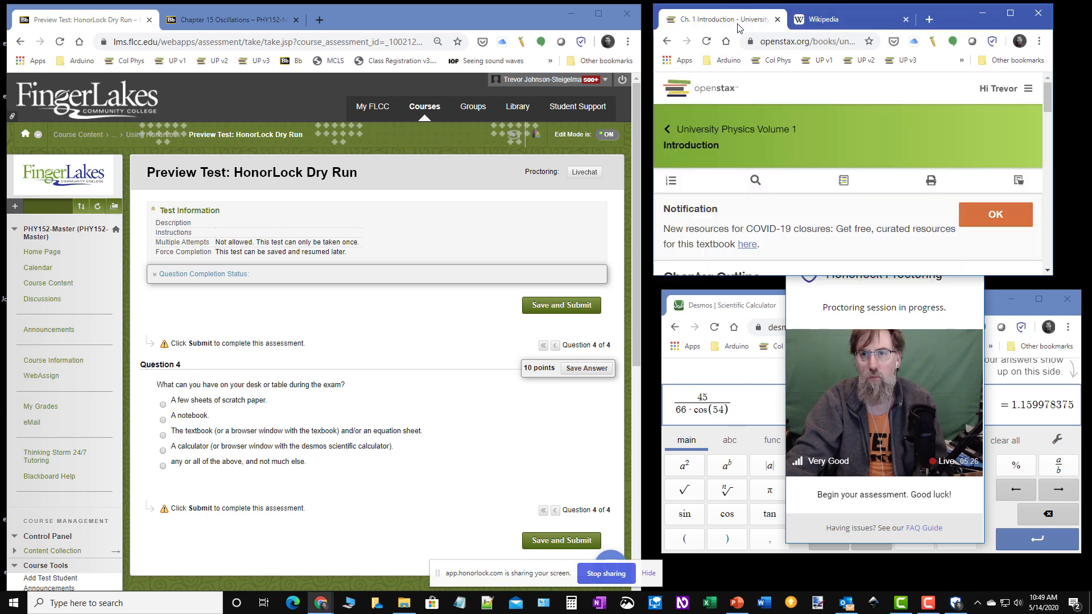
scroll(834, 208, "down", 2)
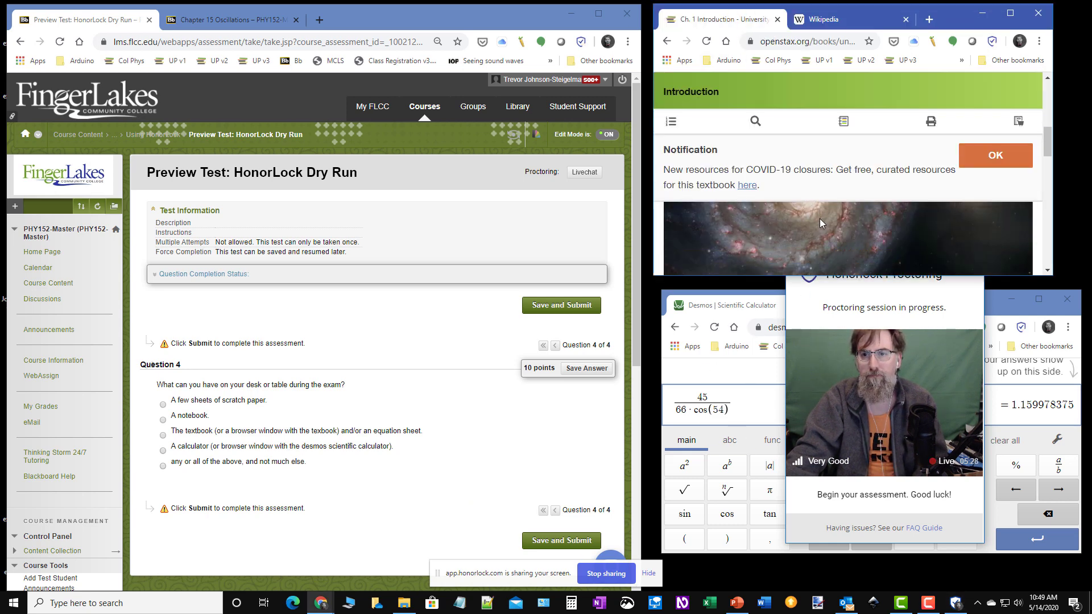
scroll(820, 219, "up", 3)
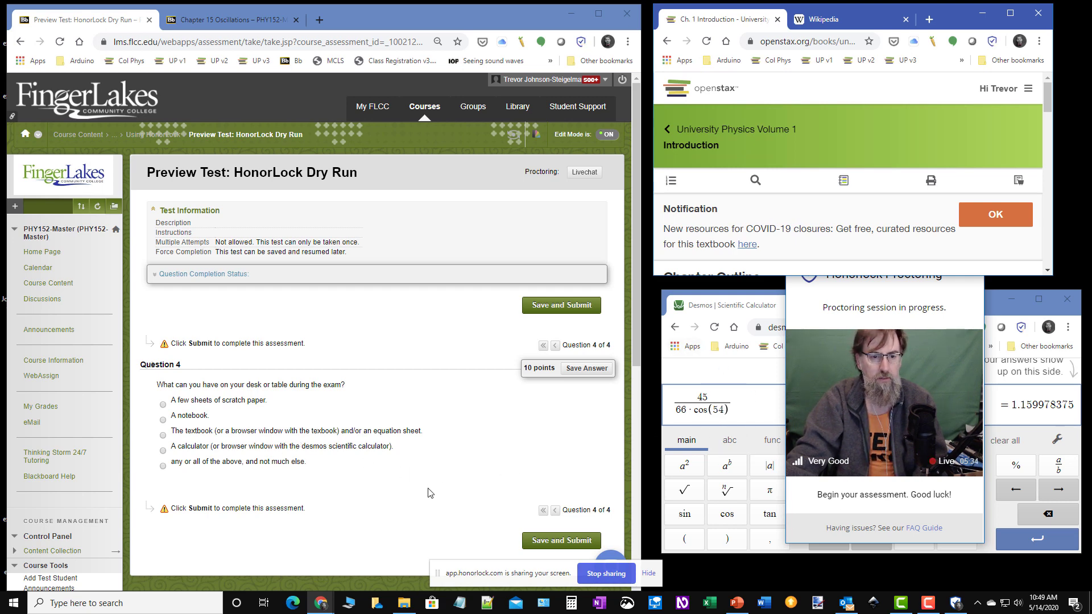
Answer Question 4 'any or all of the above, and not much else', save it, and choose Save and Submit.
left_click(163, 466)
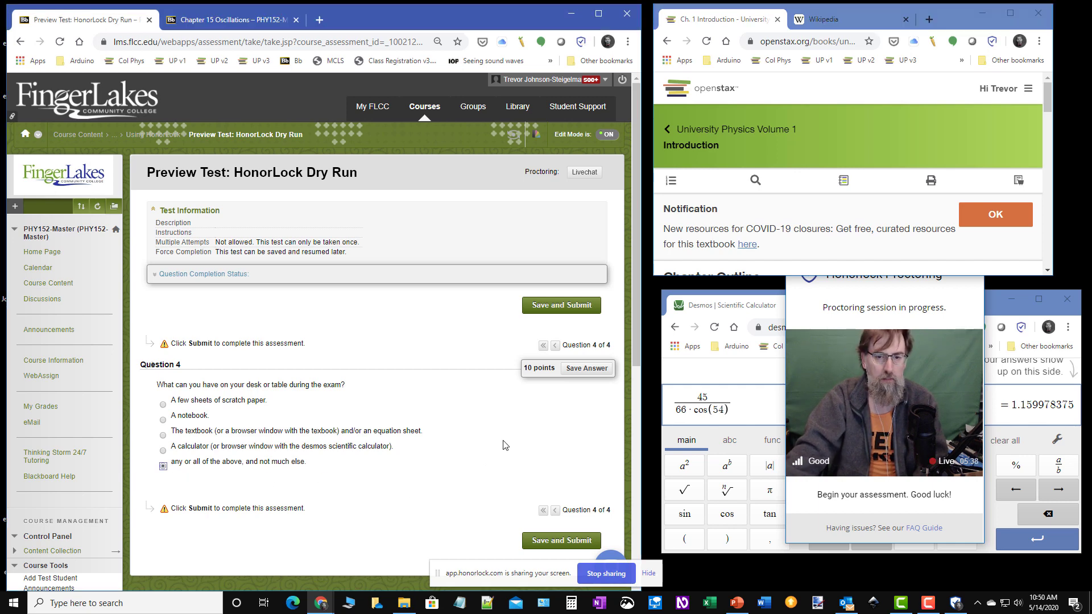
left_click(585, 368)
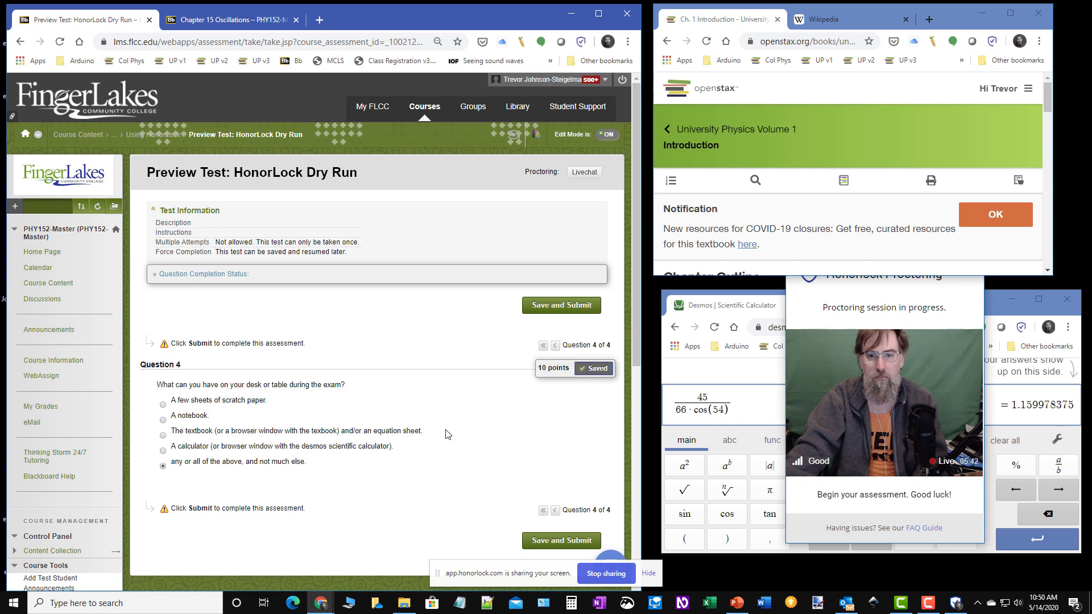
left_click(576, 306)
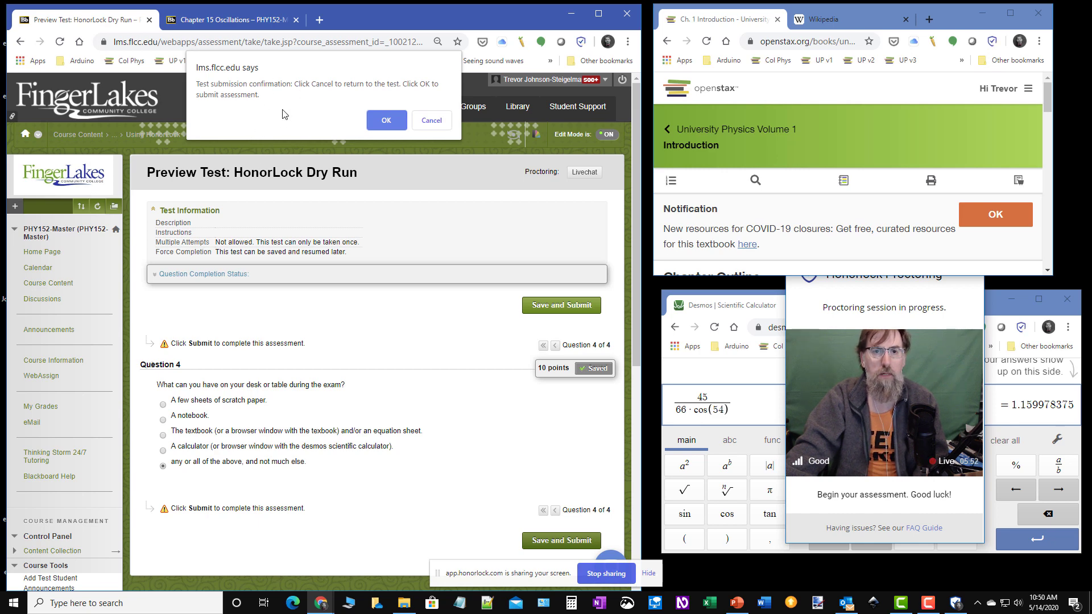
Confirm the test submission, then continue from the Test Submitted page to the results review.
left_click(389, 119)
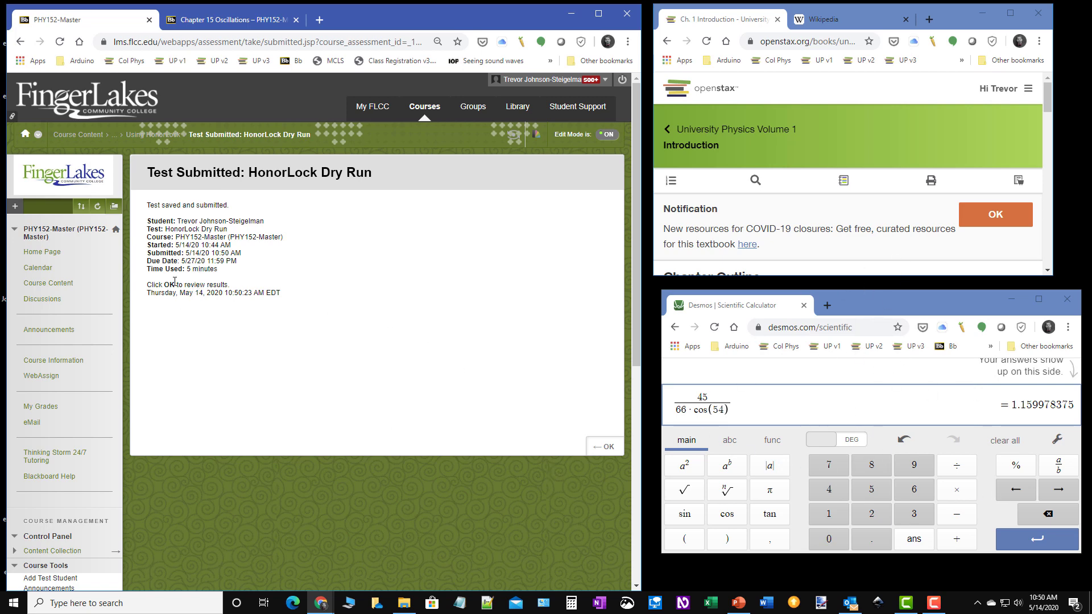
left_click(604, 448)
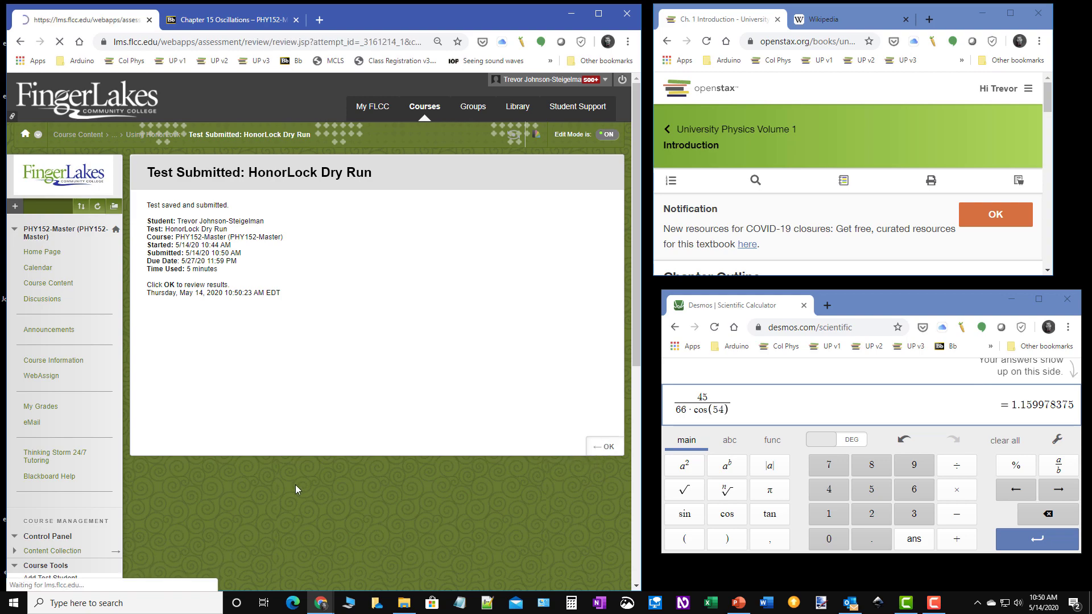